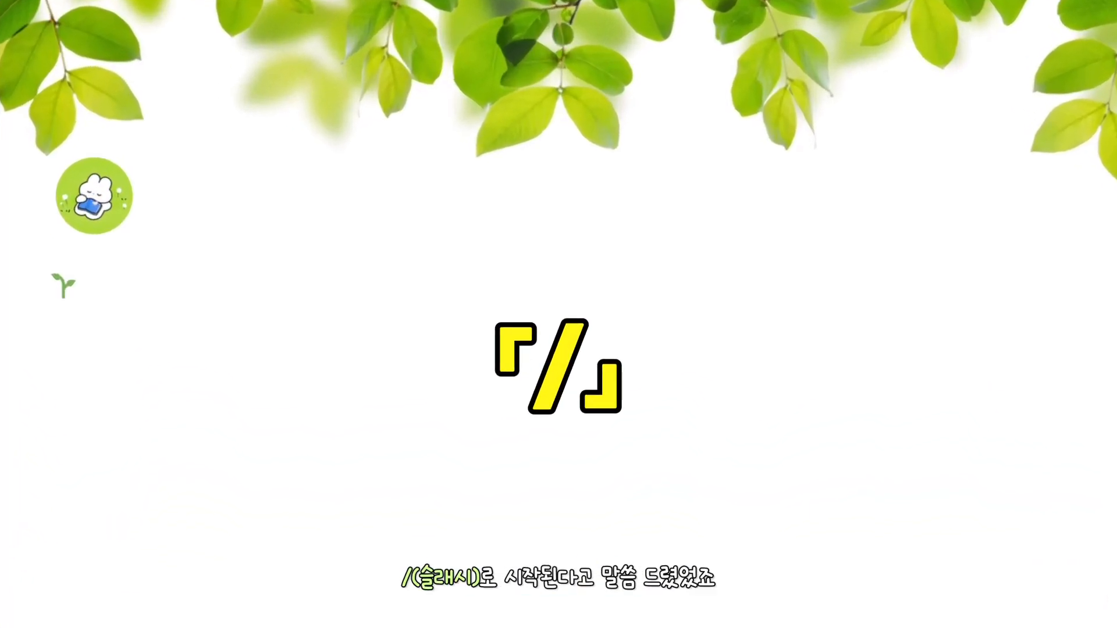
Insert an inline database on the page and title it Wishlist DB.
type("/db")
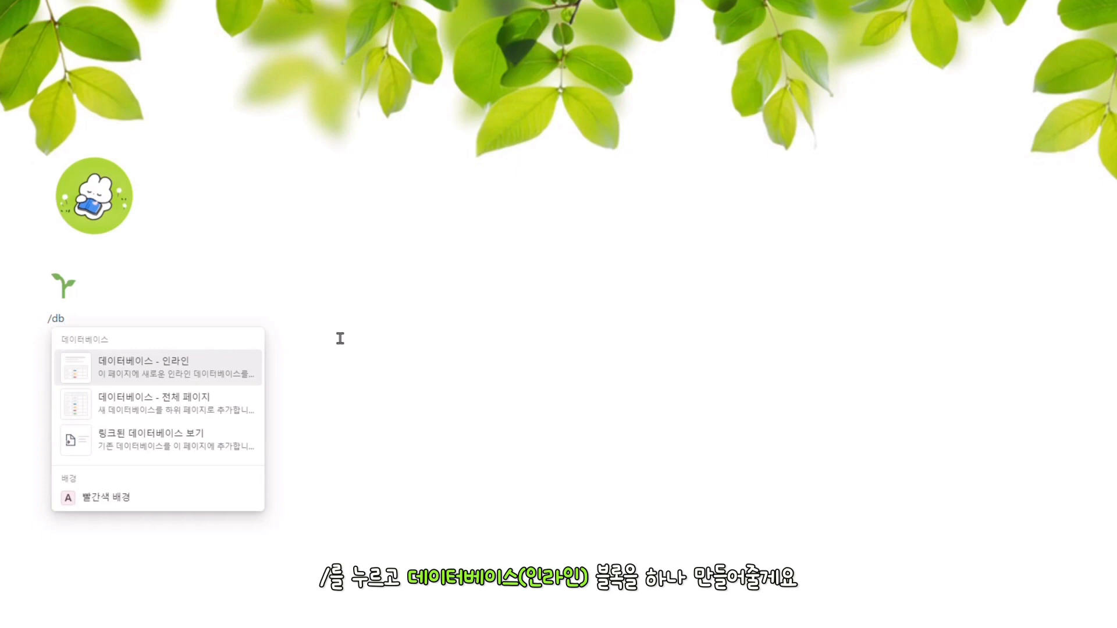
key("Return")
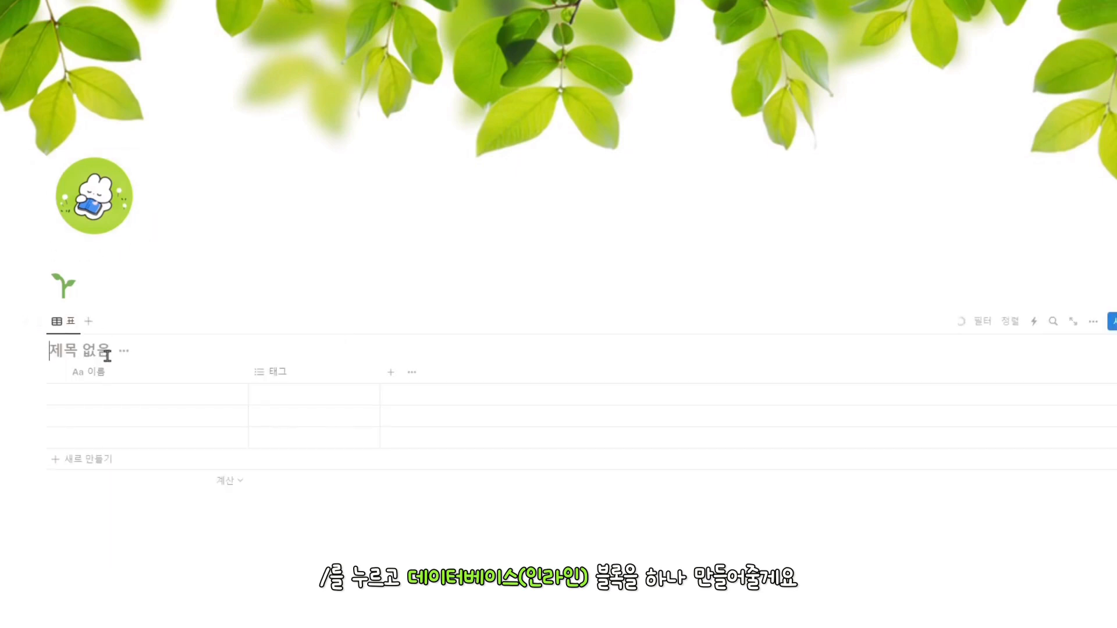
type("Wishlist")
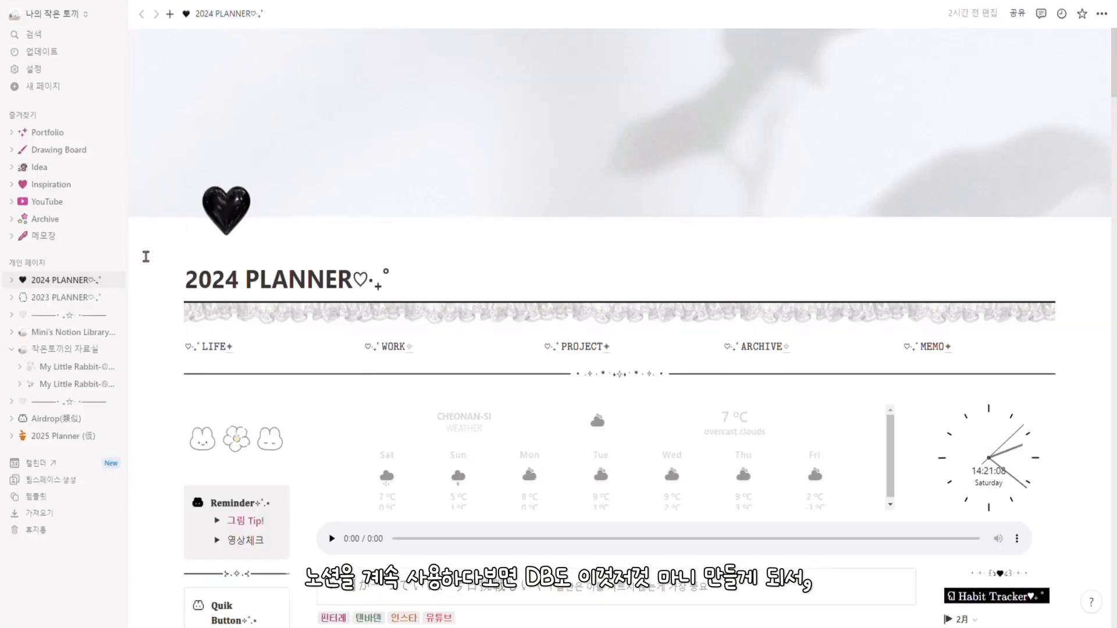
left_click(18, 288)
left_click_drag(121, 319, 123, 511)
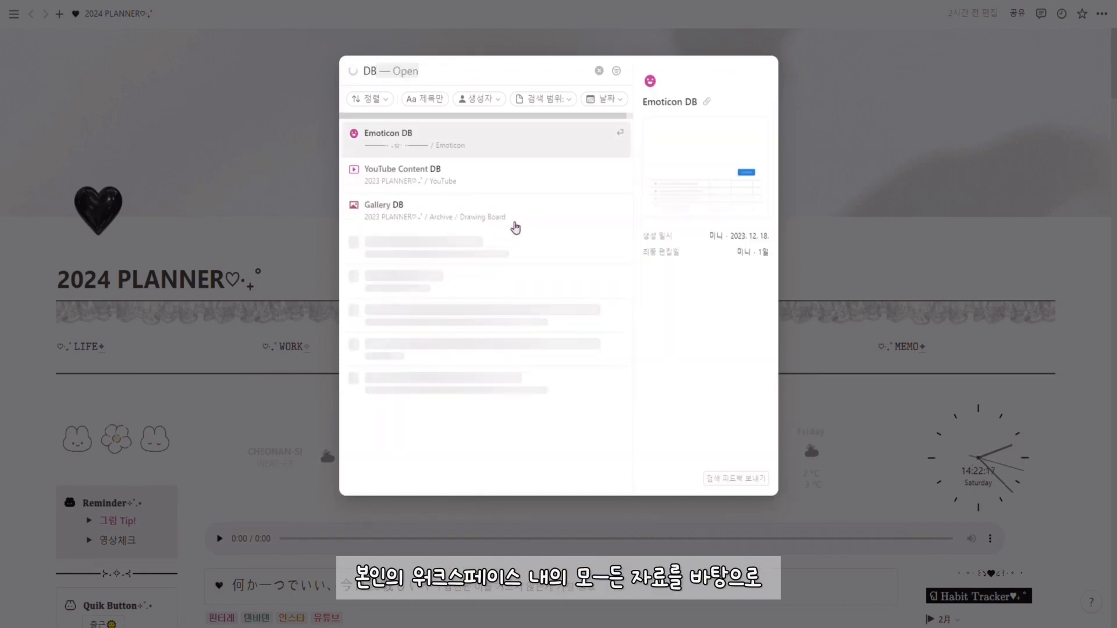
mouse_move(628, 188)
left_mouse_down()
mouse_move(613, 393)
mouse_move(636, 282)
mouse_move(631, 209)
left_mouse_up()
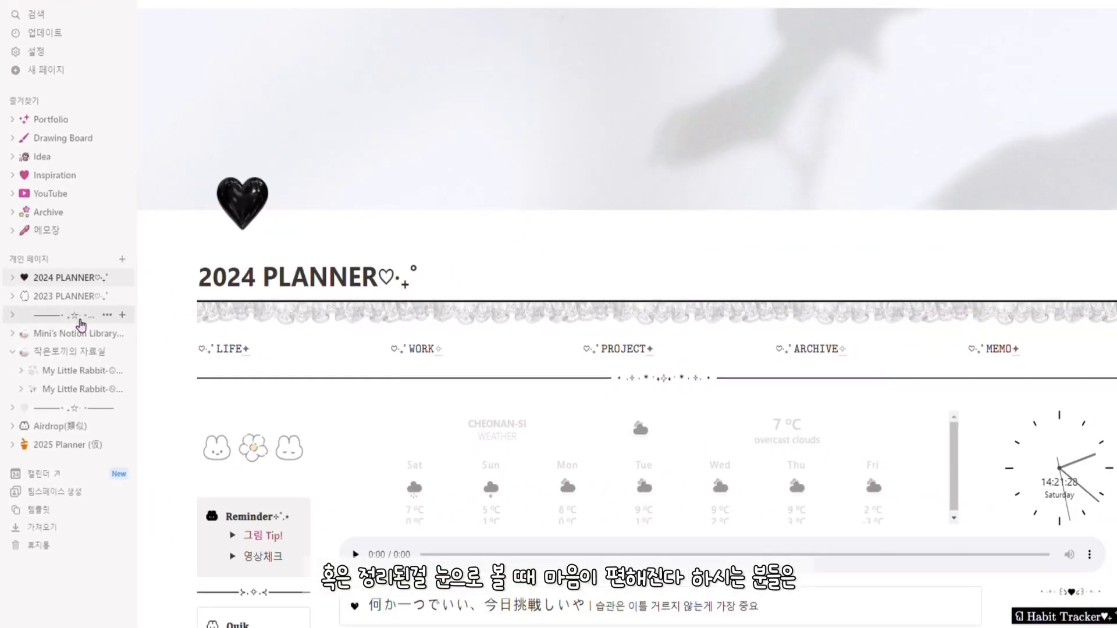
left_click(110, 317)
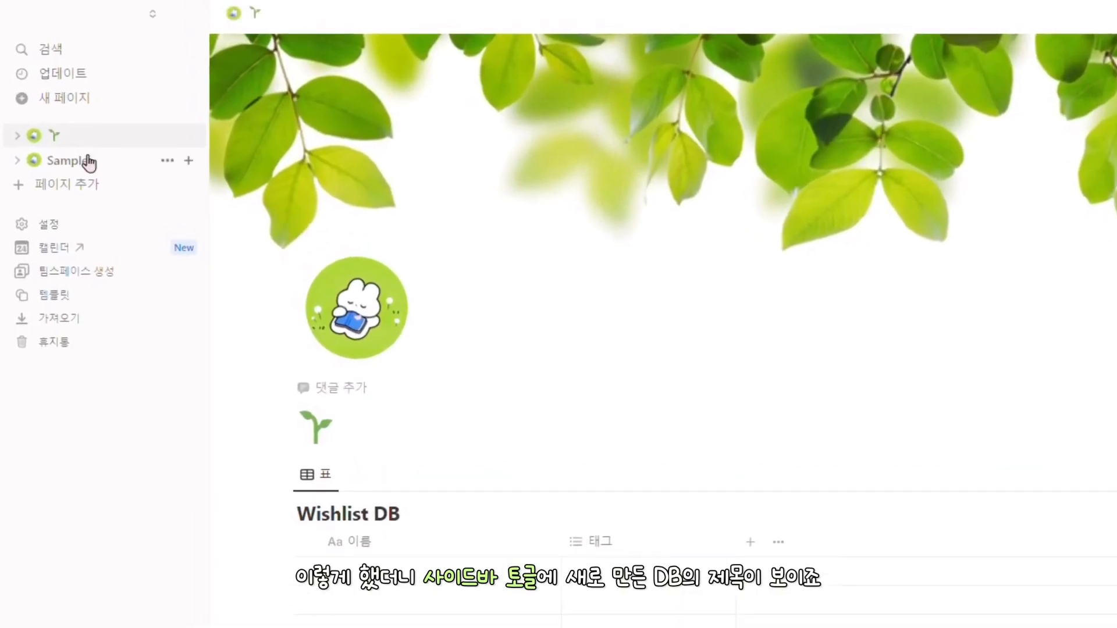
Open Wishlist DB as its own page from beneath the sprout page and add a cover to it.
left_click(22, 138)
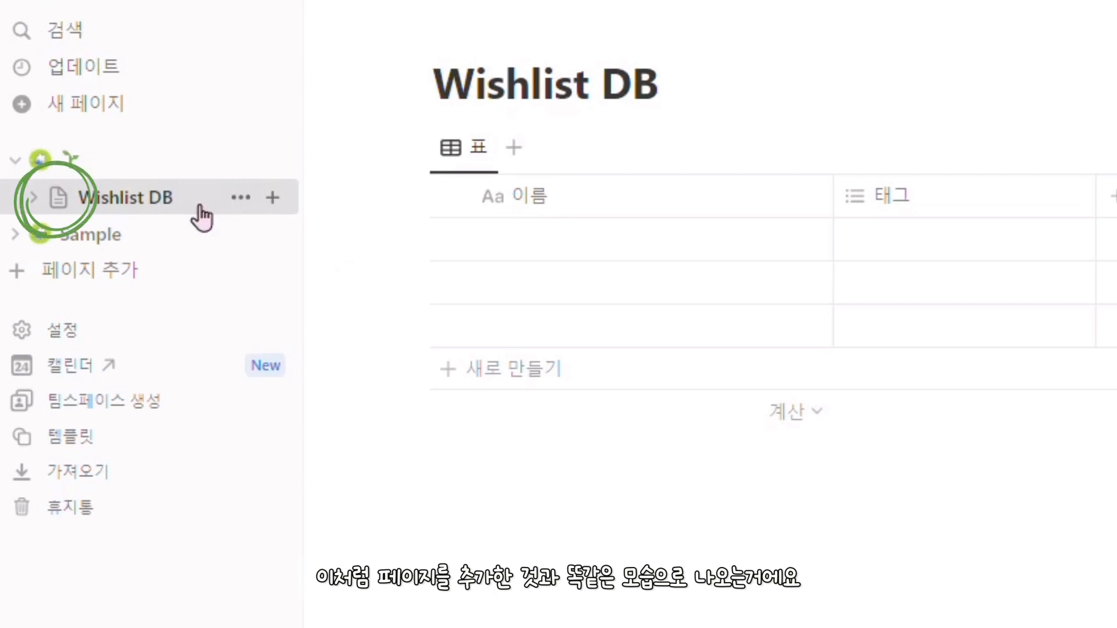
left_click(56, 160)
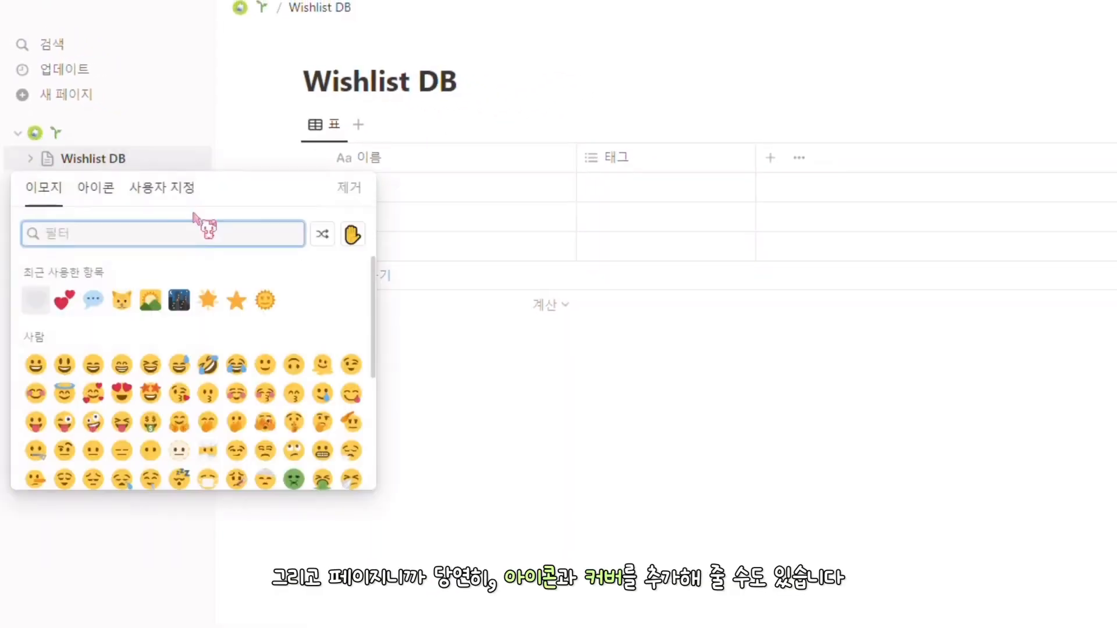
key("Escape")
left_click(456, 50)
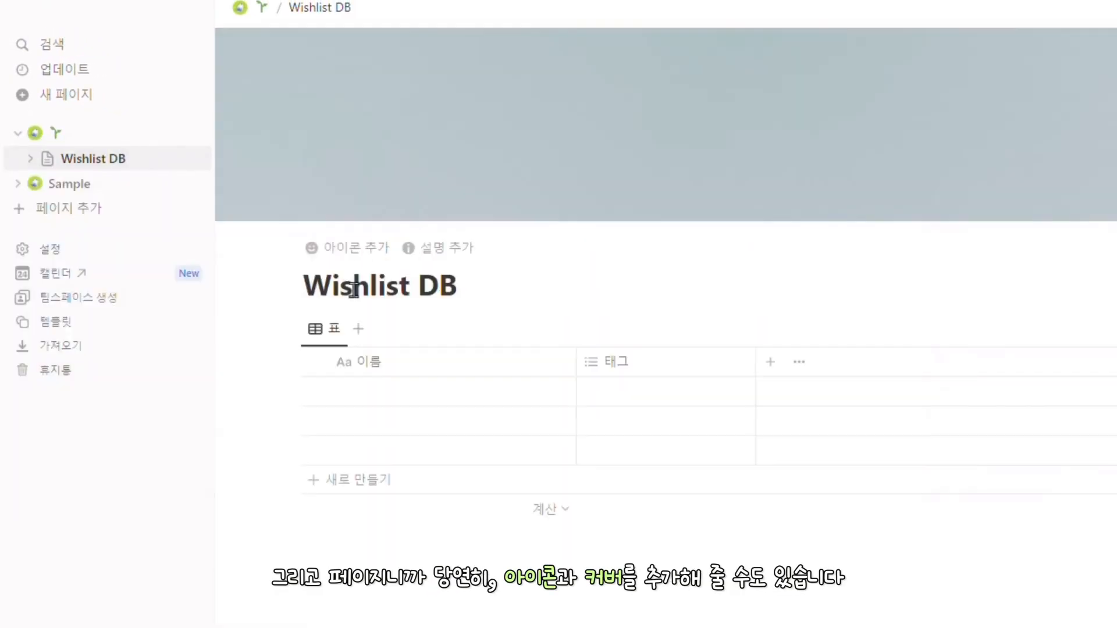
Give the Wishlist DB page the shopping cart icon, found by filtering the icons for cart.
left_click(356, 253)
left_click(222, 320)
type("cart")
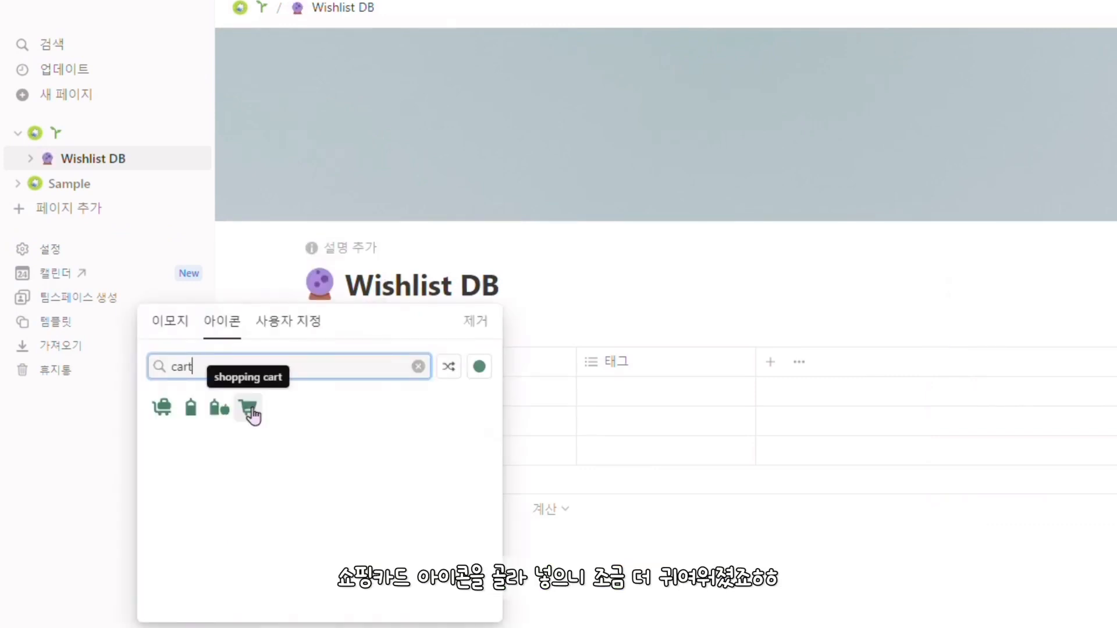
left_click(249, 409)
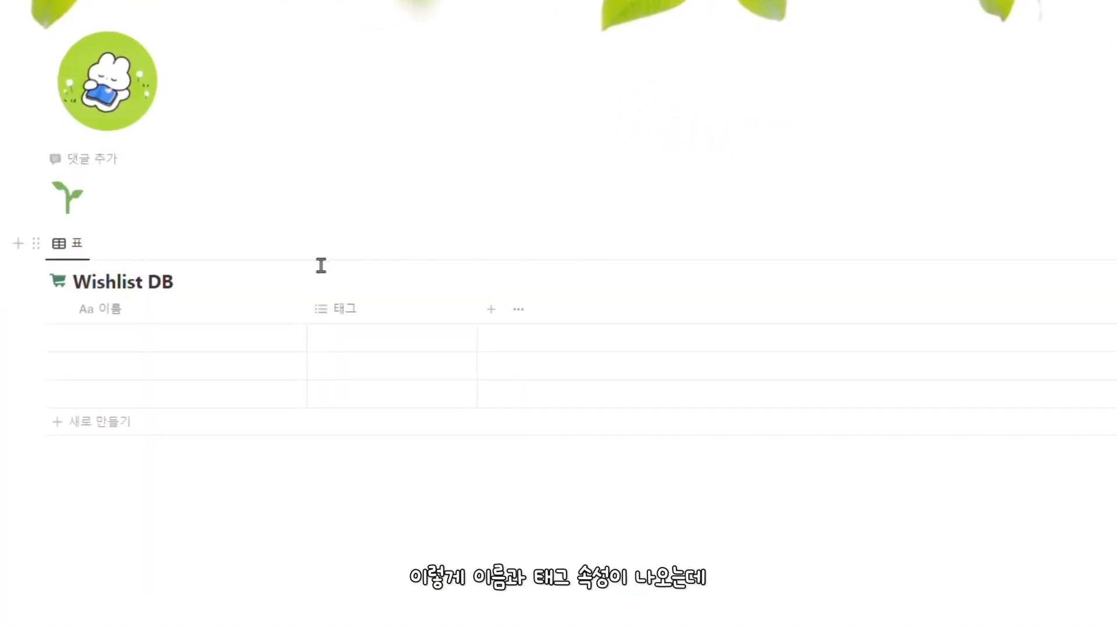
Delete the 태그 property from Wishlist DB.
left_click(456, 325)
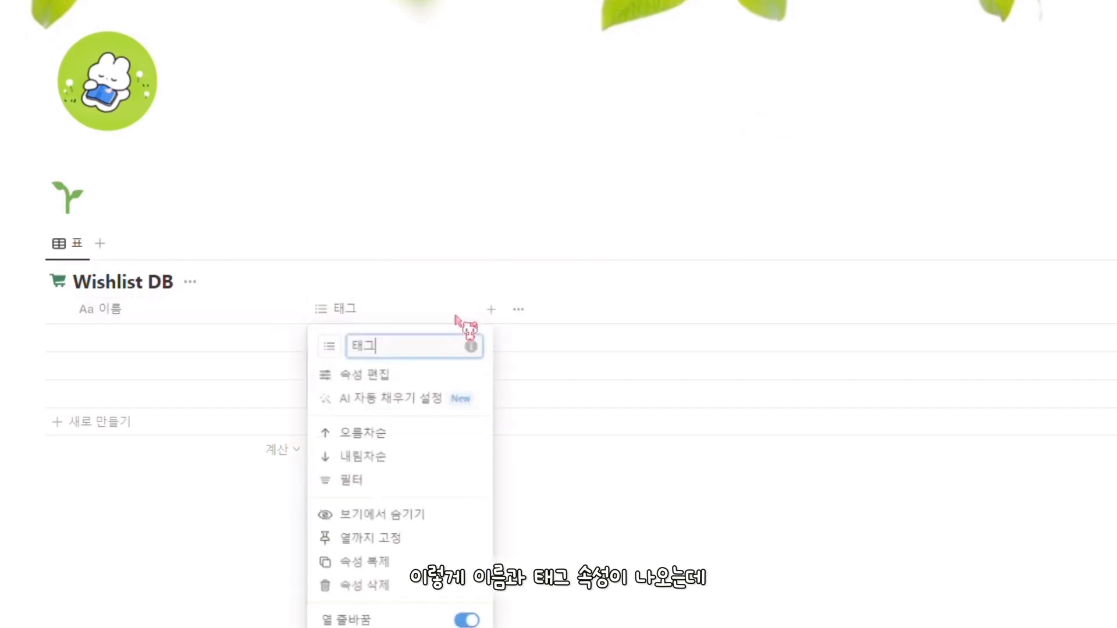
left_click(441, 583)
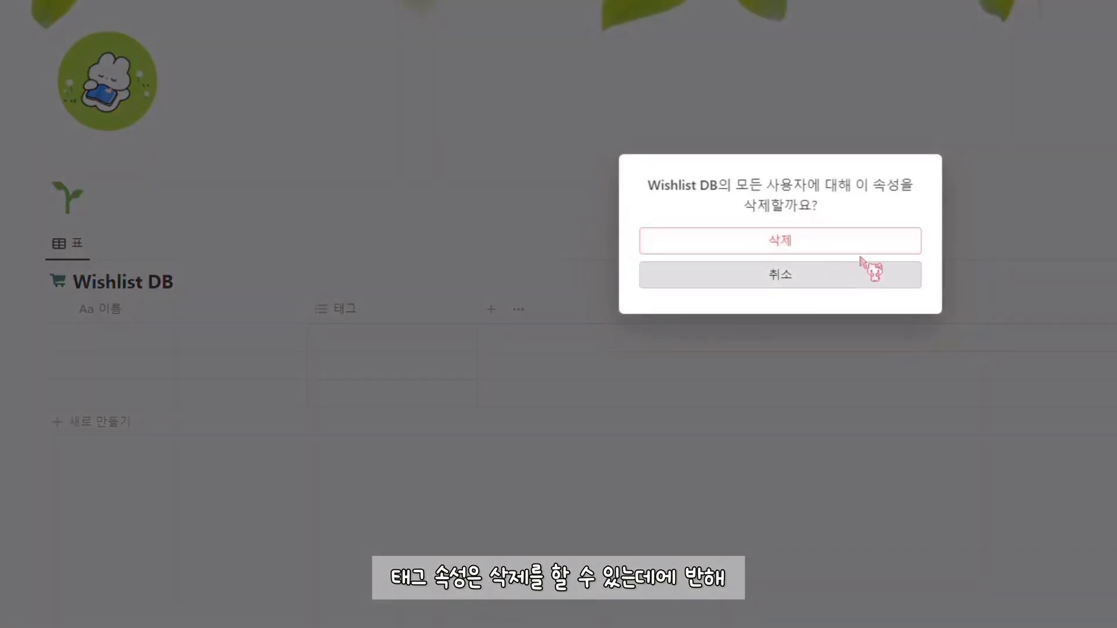
left_click(860, 248)
Check the options of the 이름 property and open the first row's page in side view.
left_click(239, 312)
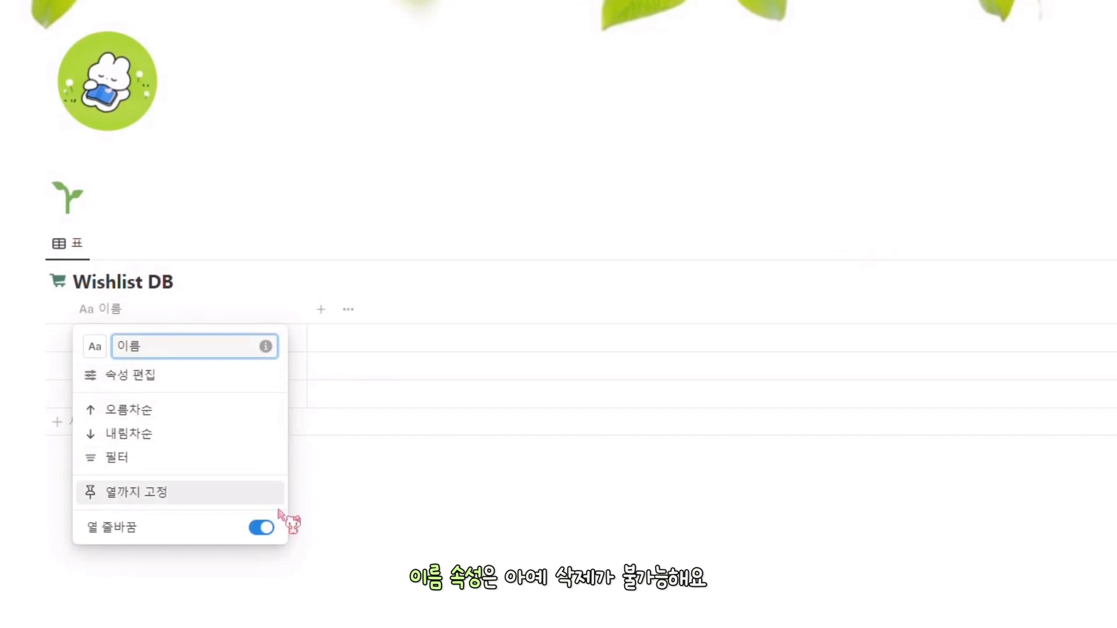
left_click(303, 497)
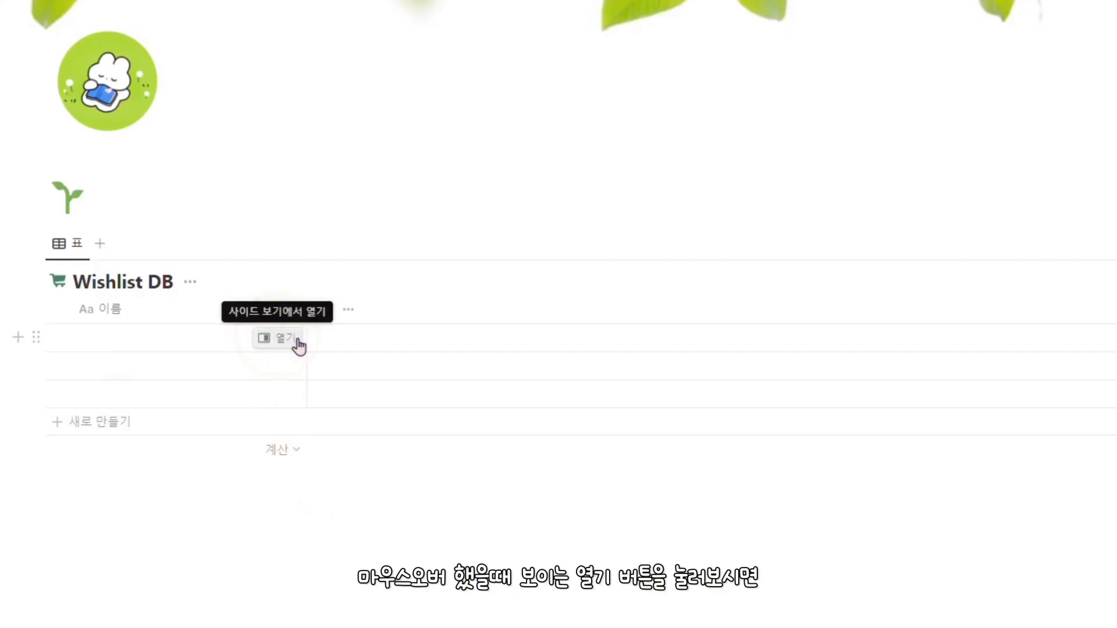
left_click(296, 342)
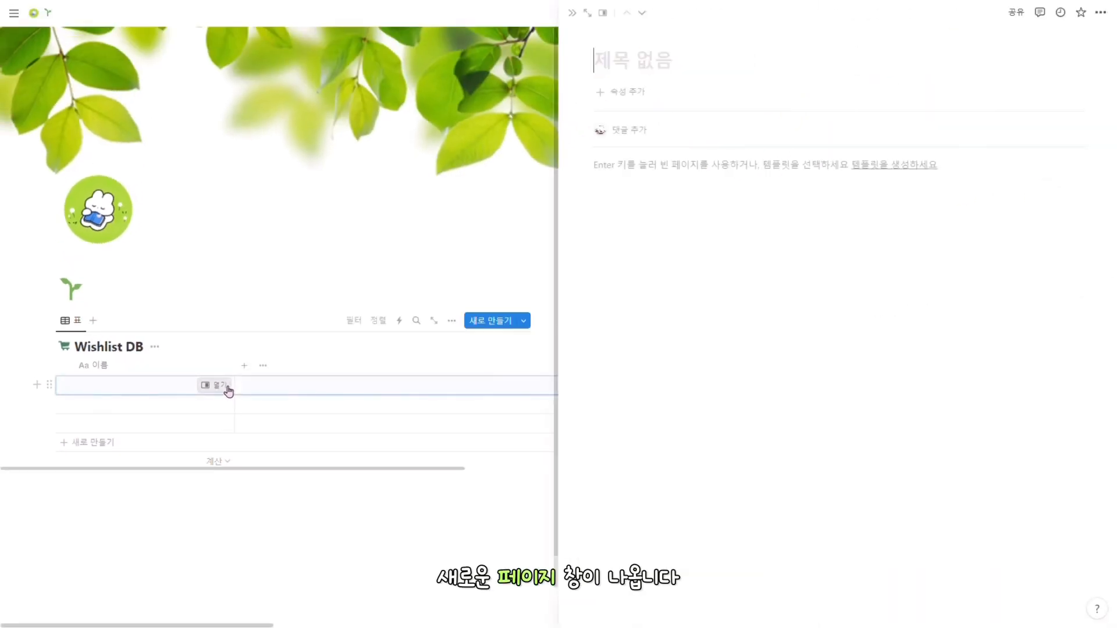
Name the first row 냥냥냥 and move it out of the table as a separate page below.
left_click(174, 394)
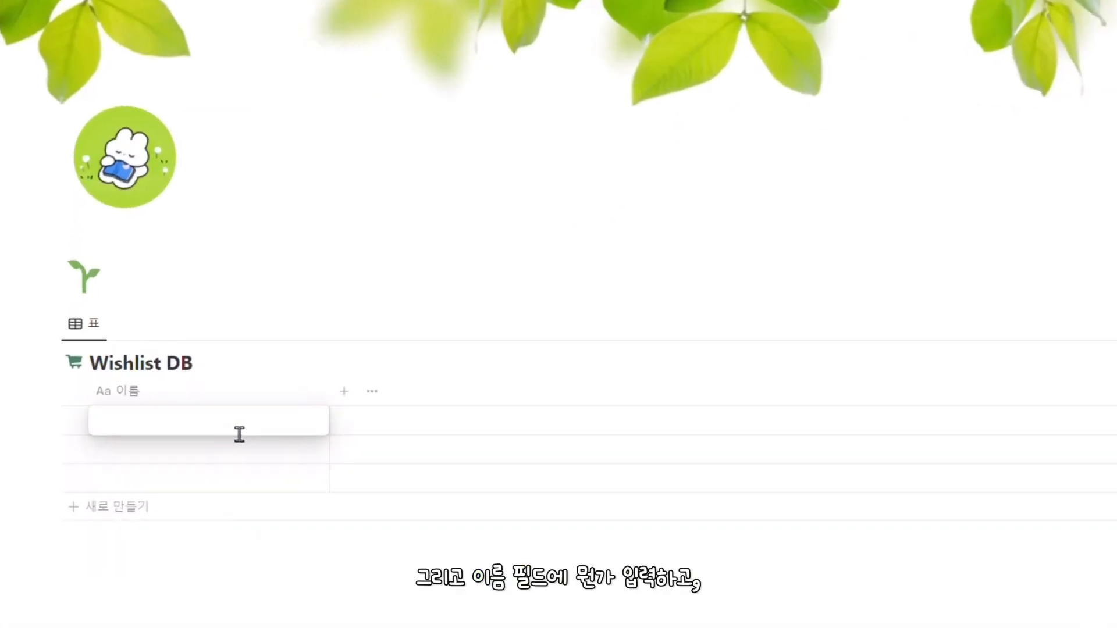
left_click(239, 436)
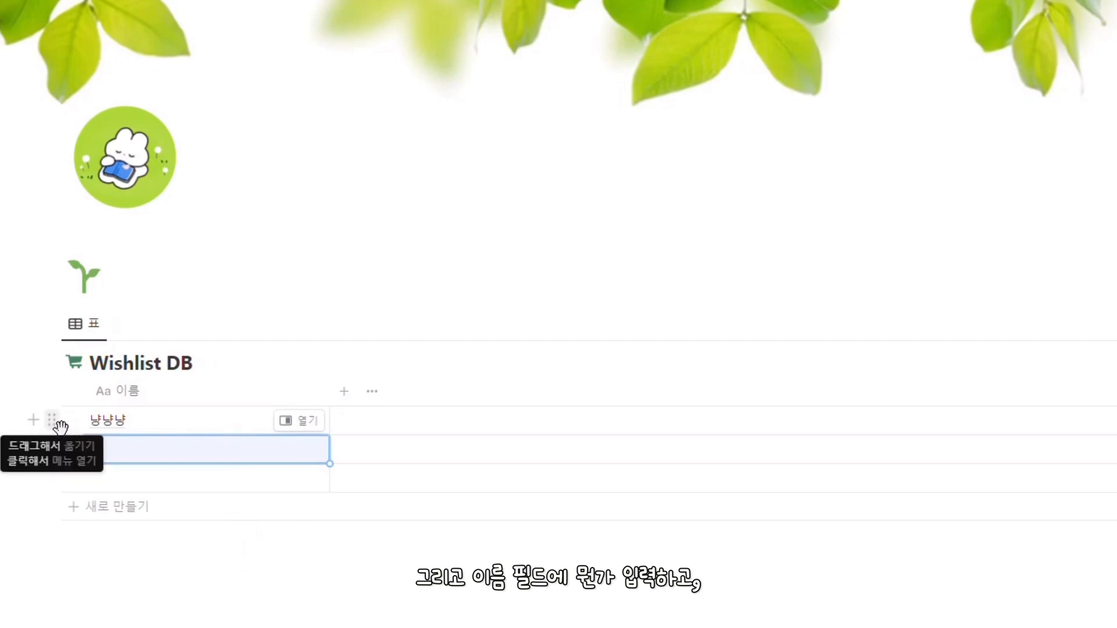
left_click_drag(65, 442, 95, 548)
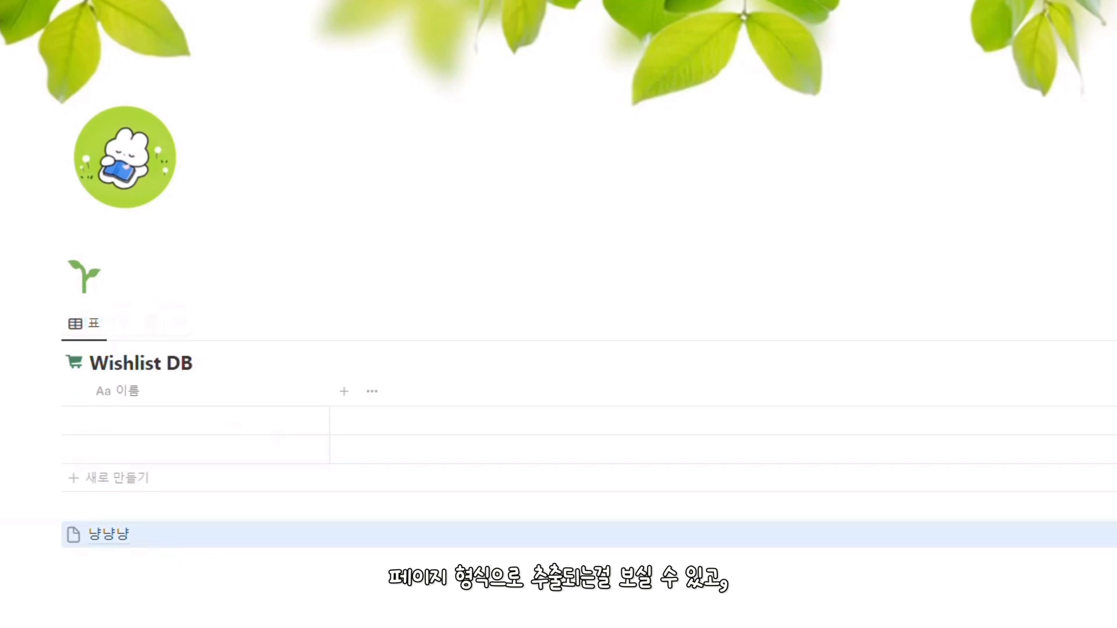
Move the 냥냥냥 page back into Wishlist DB as the first row.
left_click_drag(35, 533, 73, 433)
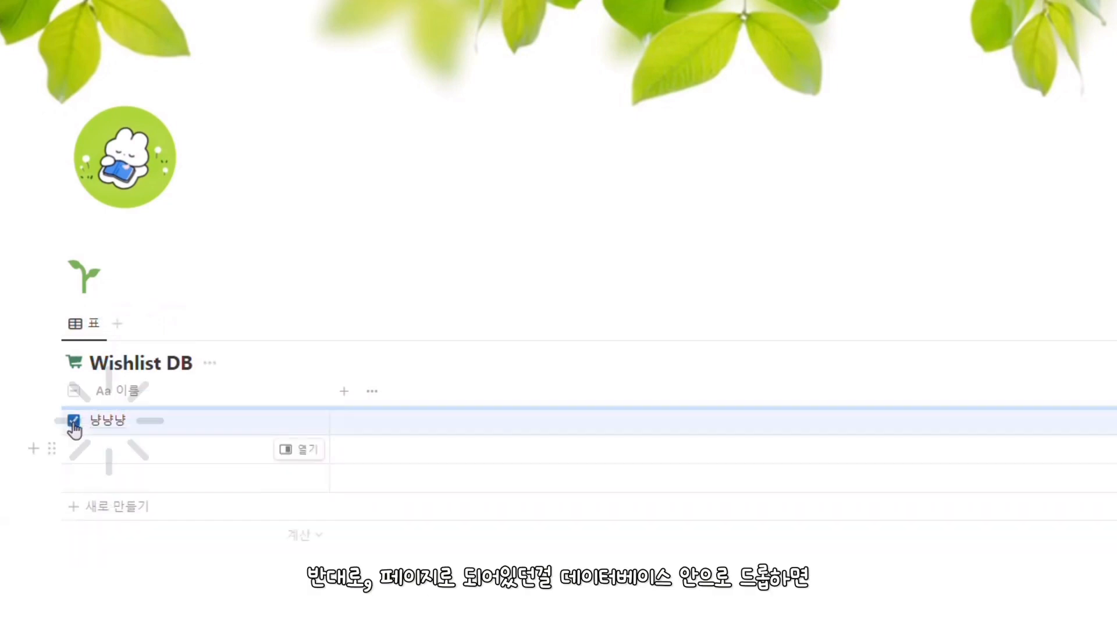
left_click(207, 598)
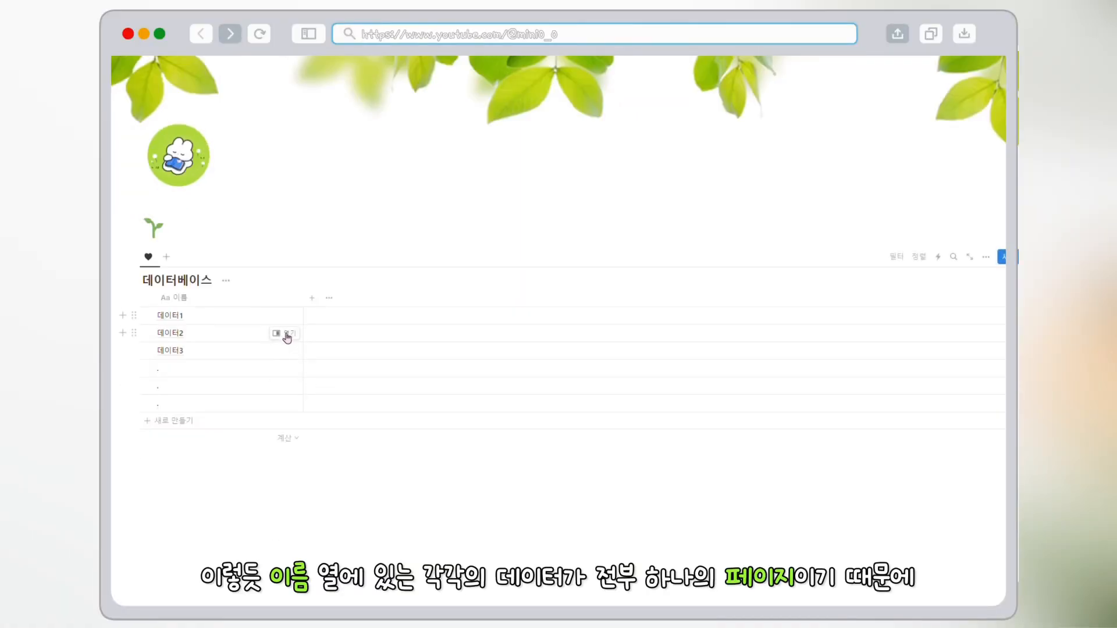
View the 데이터1, 데이터3 and fifth-row entries of the 데이터베이스 table in side view, then close it.
mouse_move(286, 361)
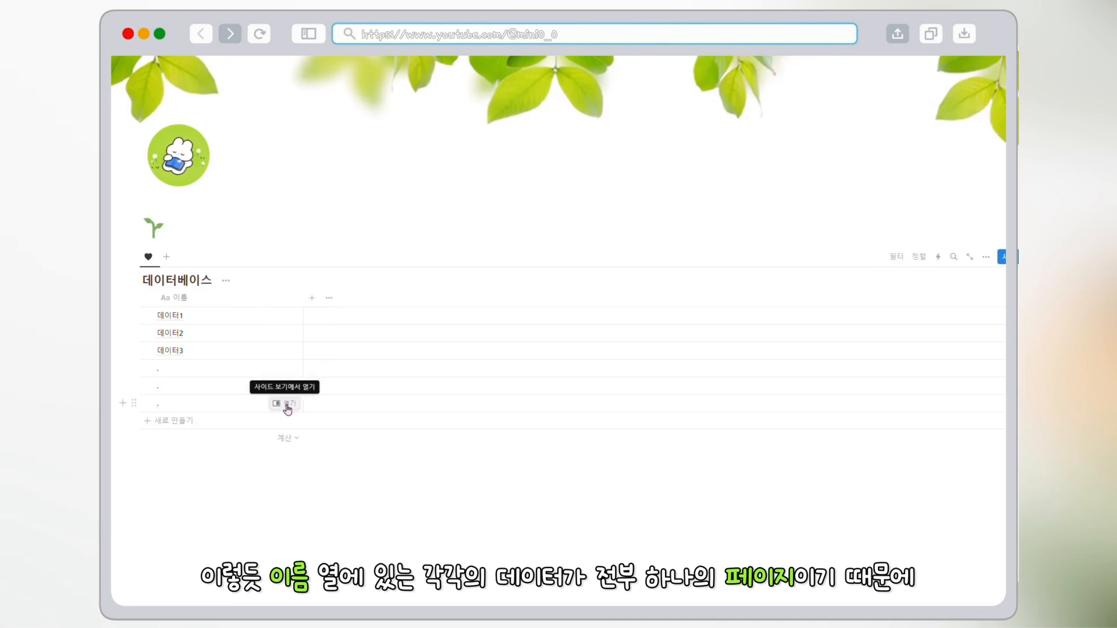
left_click(287, 321)
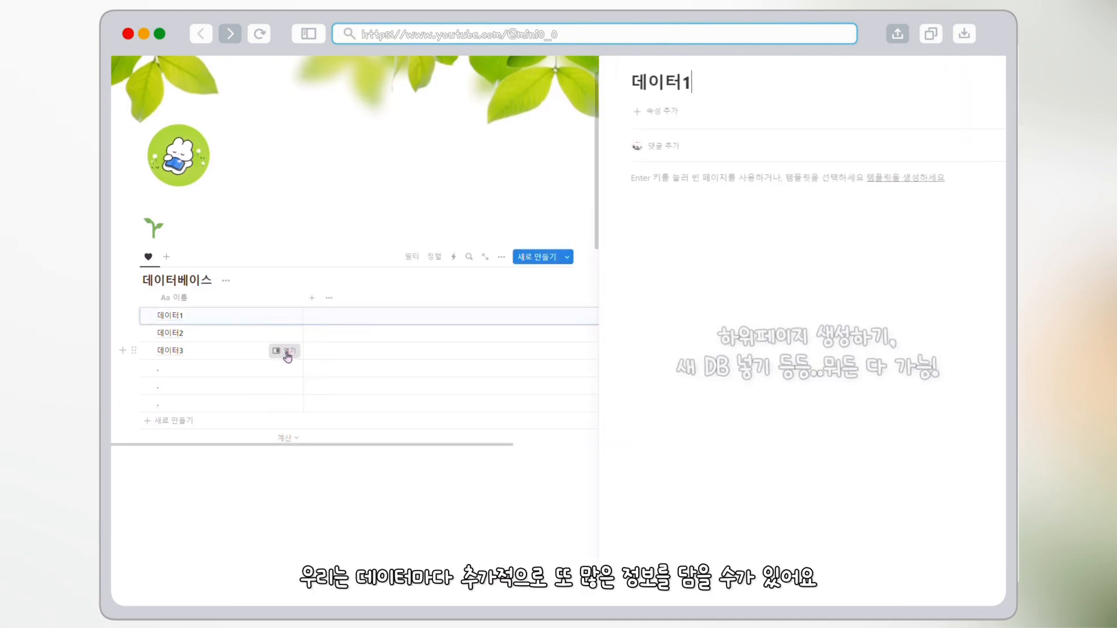
left_click(286, 352)
left_click(285, 390)
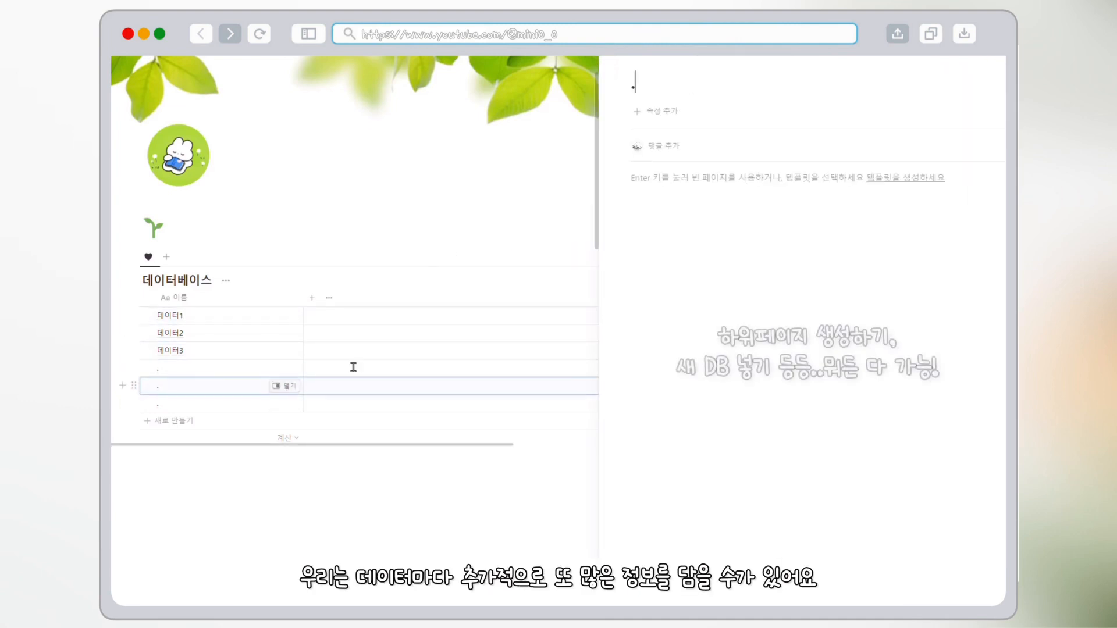
key("Escape")
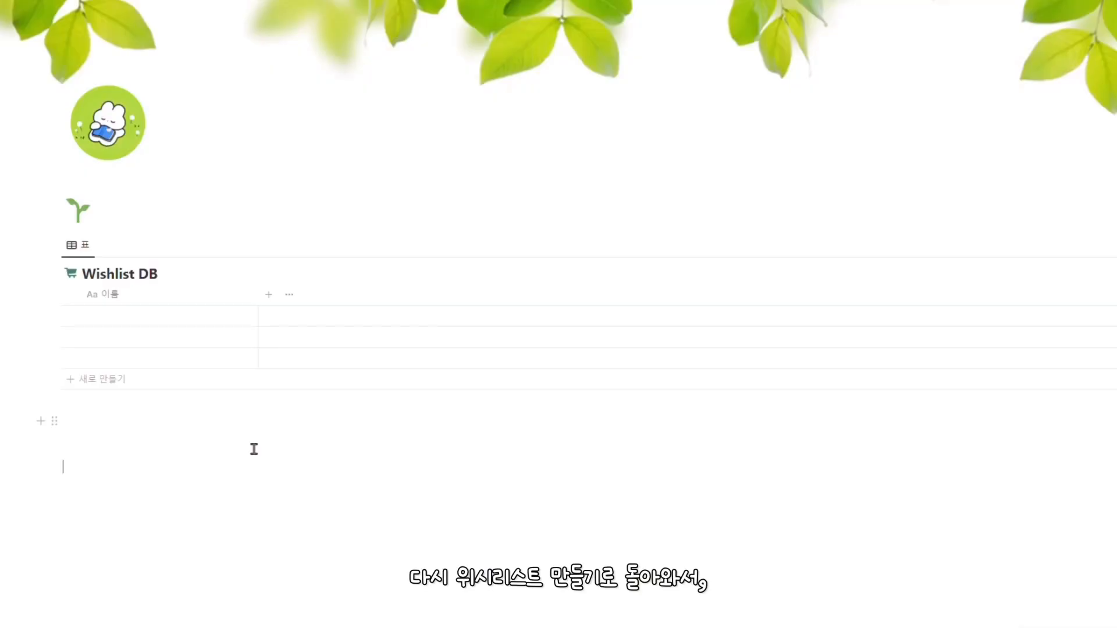
Fill the 이름 cells of the three Wishlist DB rows with 위시1, 위시2 and 위시3.
left_click(210, 322)
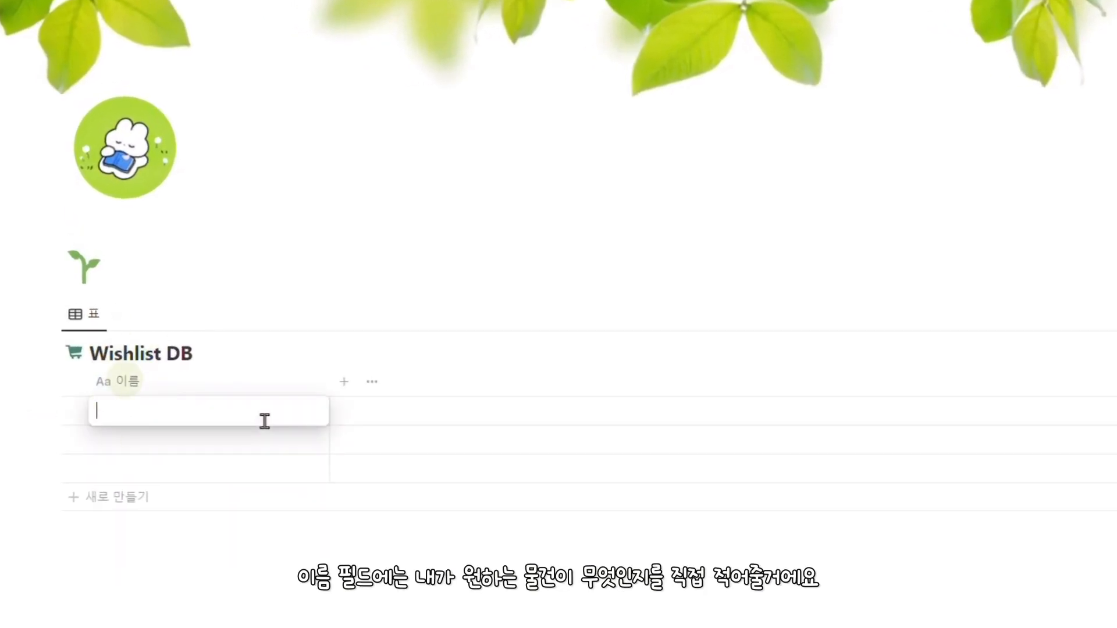
type("위시1")
key("Return")
type("위시2")
key("Return")
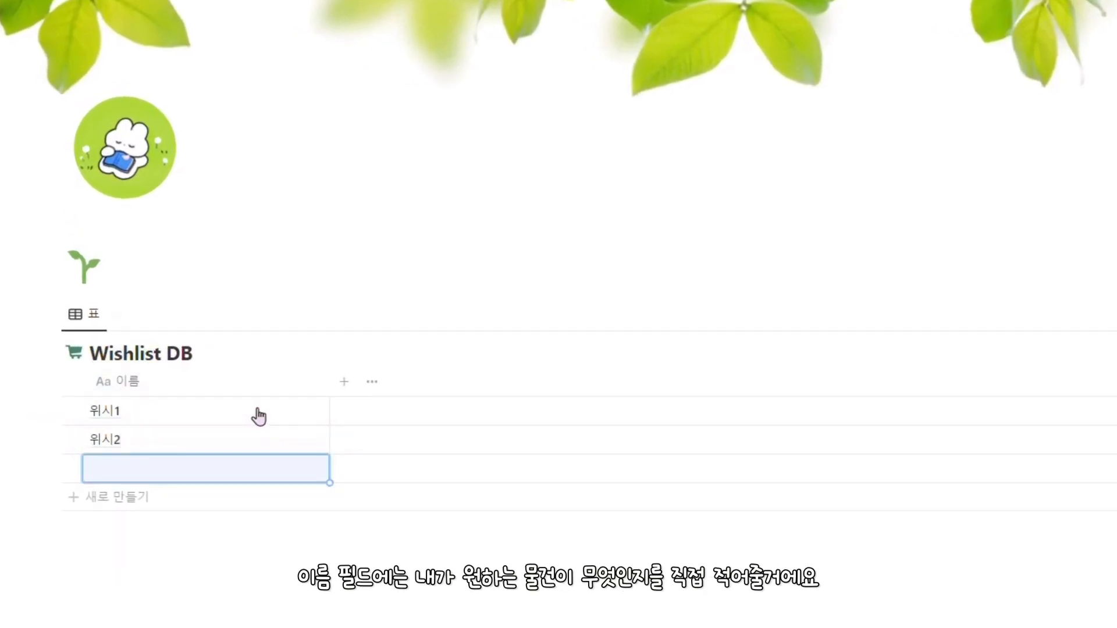
type("위시3")
key("Return")
left_click(530, 624)
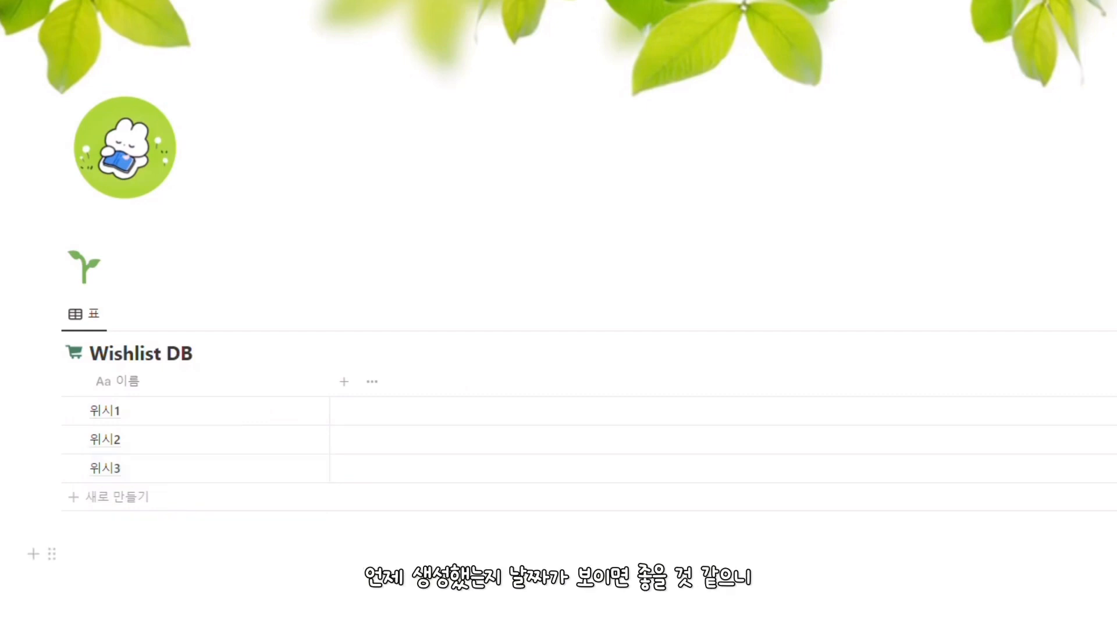
Add a date-type property named 날짜 to Wishlist DB.
left_click(345, 382)
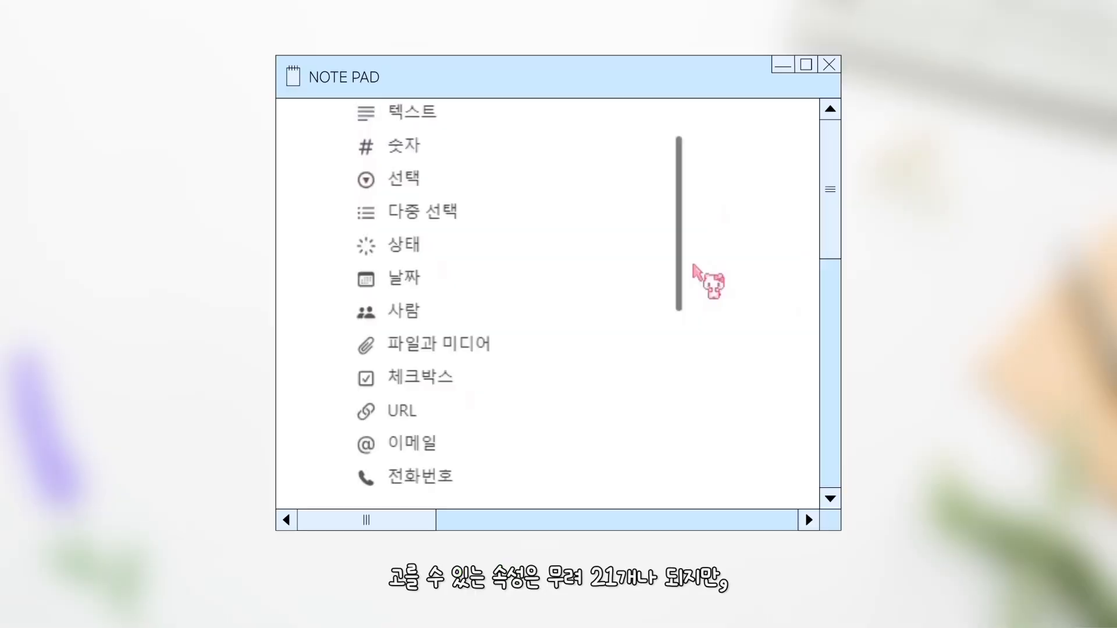
left_click_drag(709, 279, 685, 375)
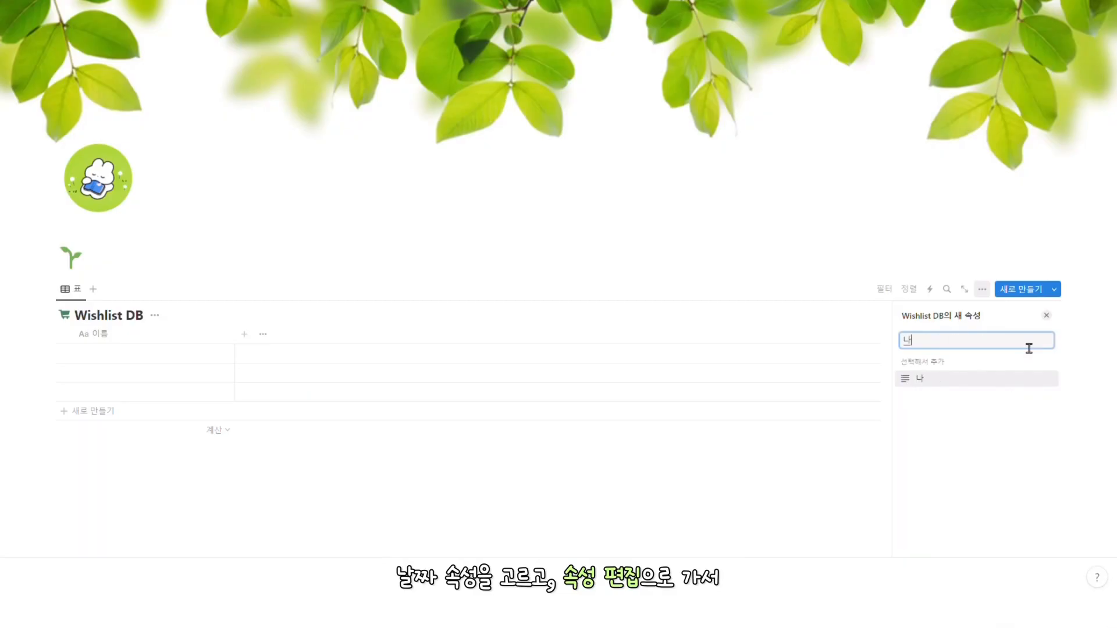
type("날짜")
key("Return")
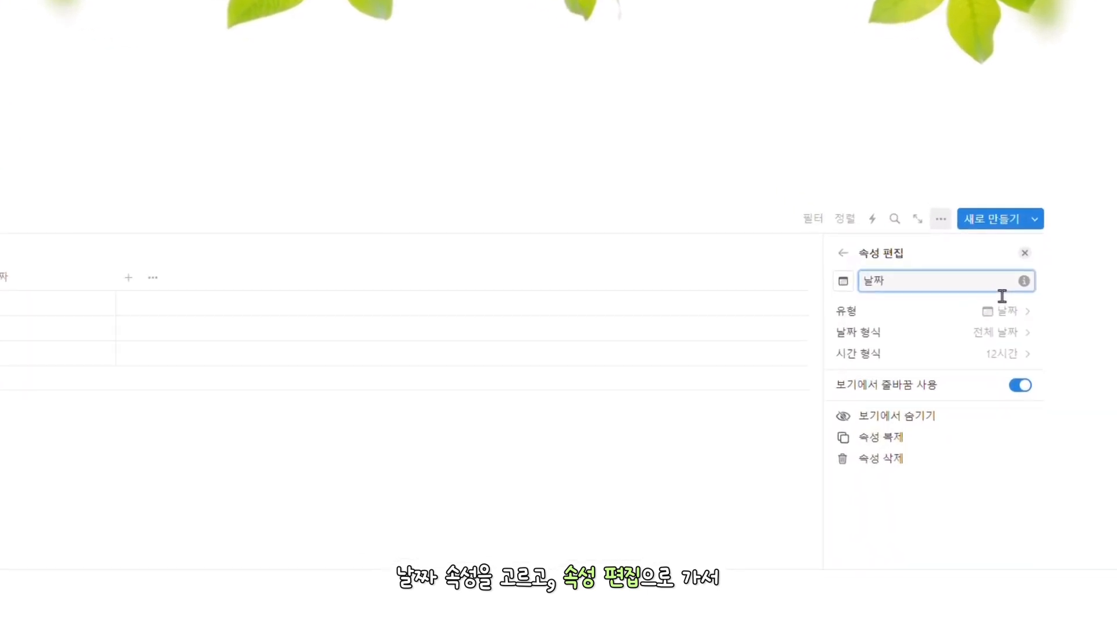
Set the 날짜 property's date format to 년/월/일 and its time format to 숨김.
left_click(926, 322)
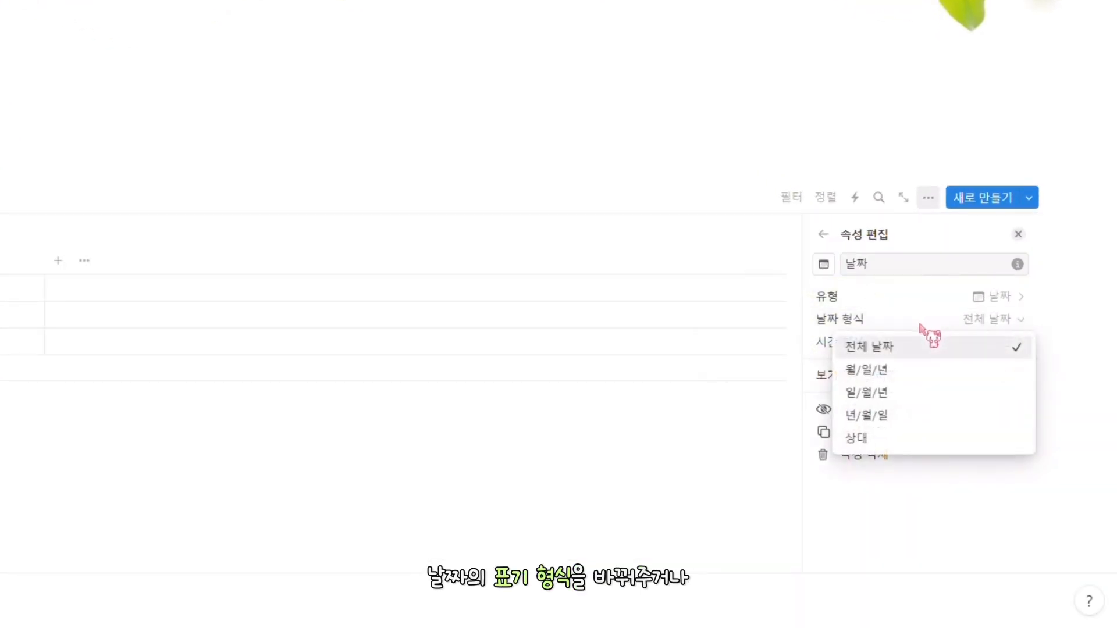
left_click(897, 418)
left_click(923, 349)
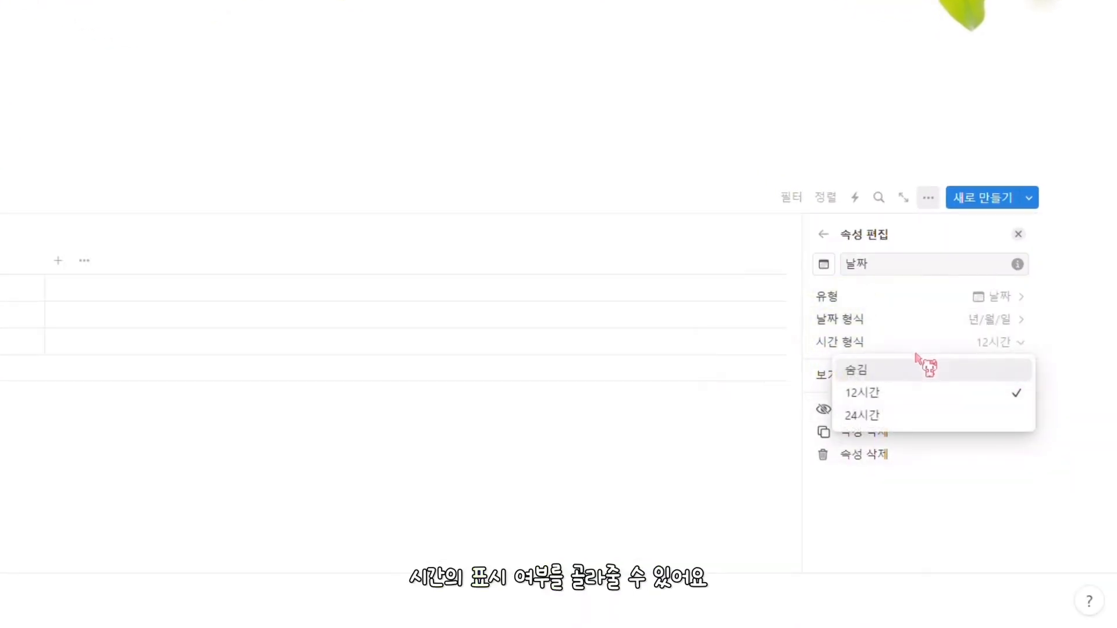
left_click(915, 375)
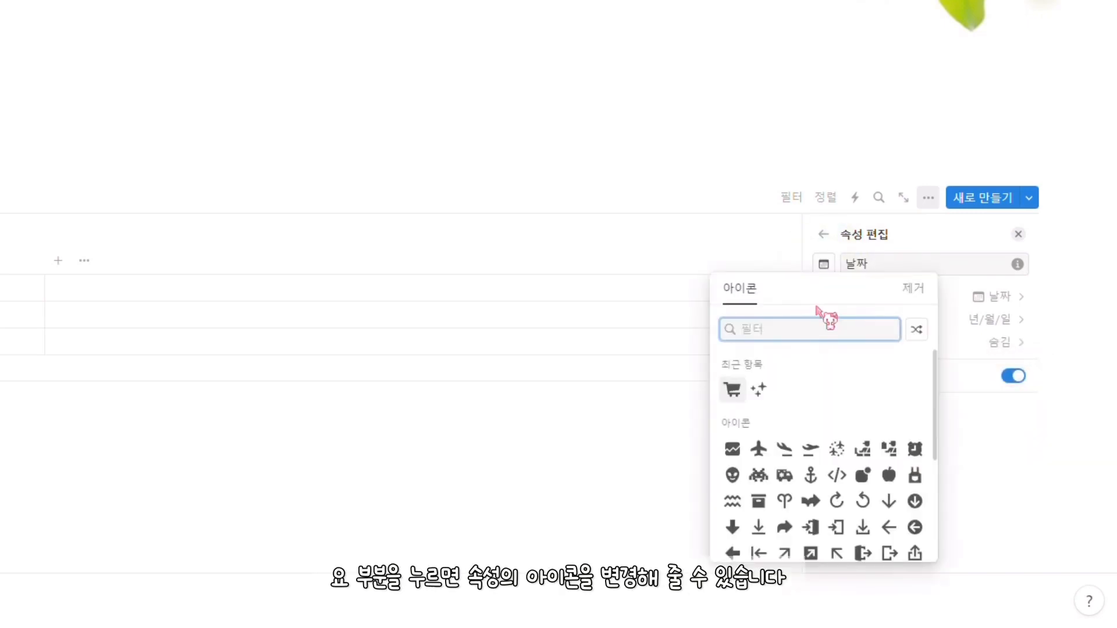
Search the icons for "calen" and set the 날짜 property's icon to the plain calendar.
type("calen")
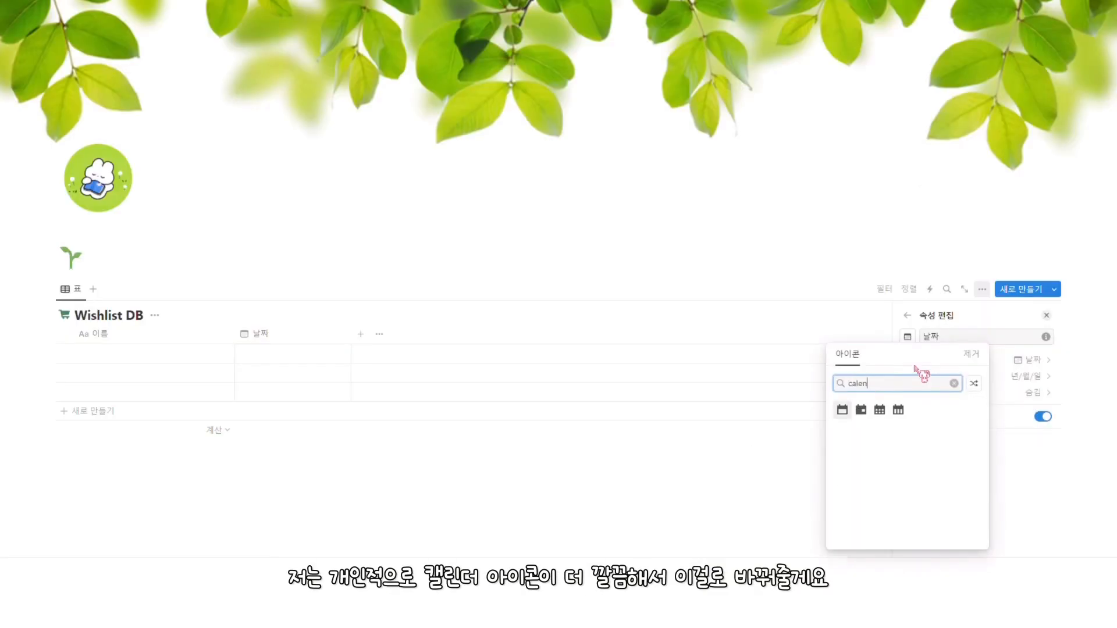
left_click(843, 410)
left_click(846, 449)
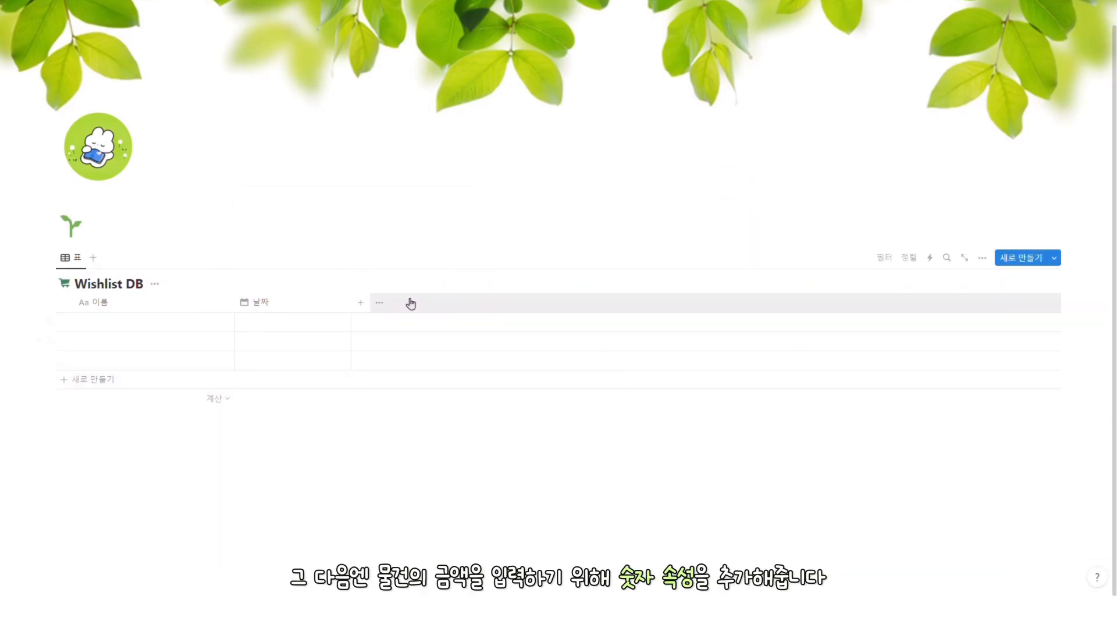
Add a number property to Wishlist DB and set its number format to Korean won (₩).
left_click(360, 302)
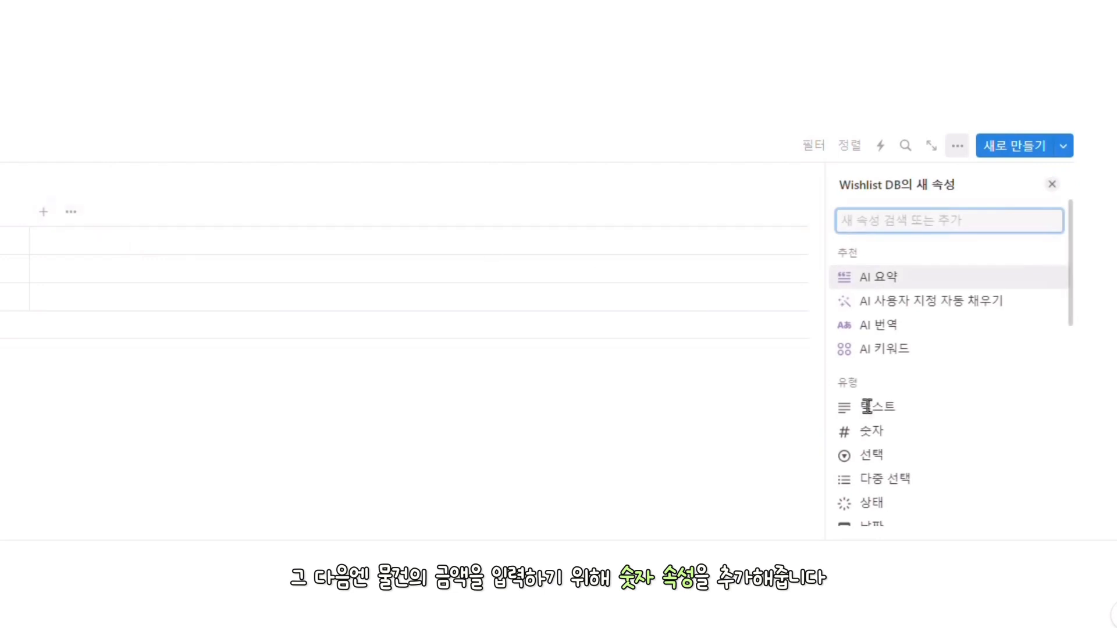
left_click(912, 436)
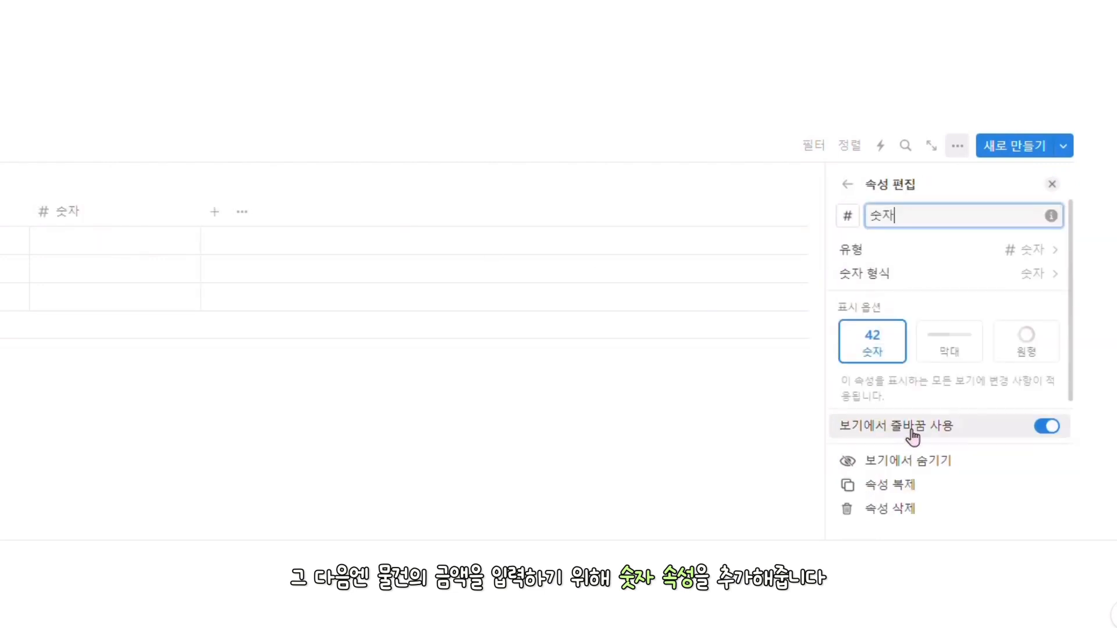
left_click(1052, 274)
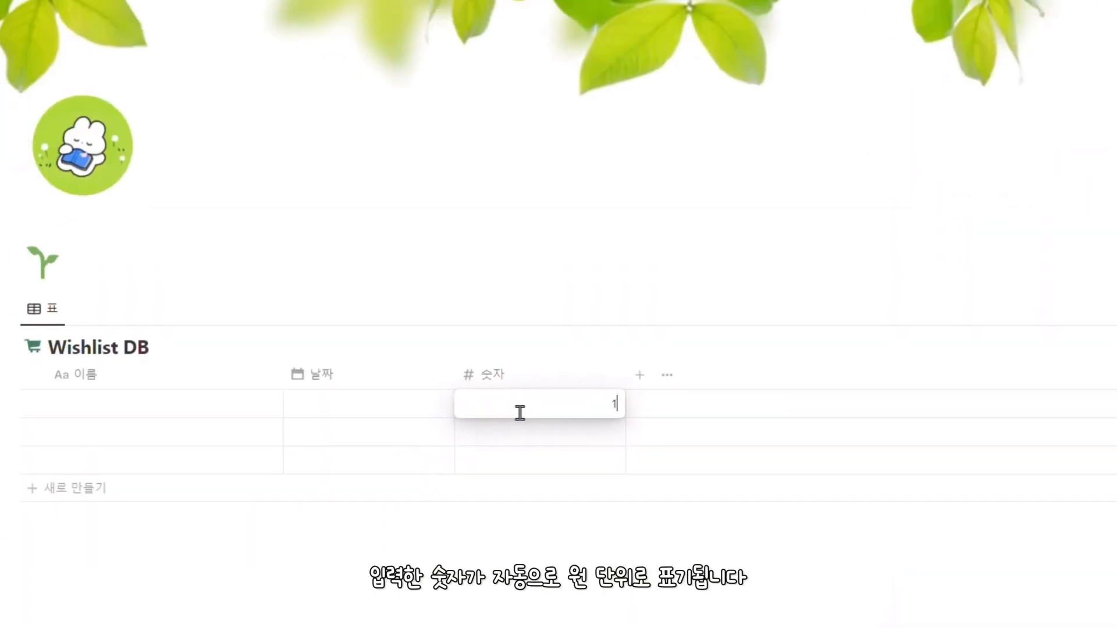
Enter 10000 and 50000 in the 숫자 cells of the first two rows as a trial of the currency format.
type("10000")
key("Return")
left_click(585, 447)
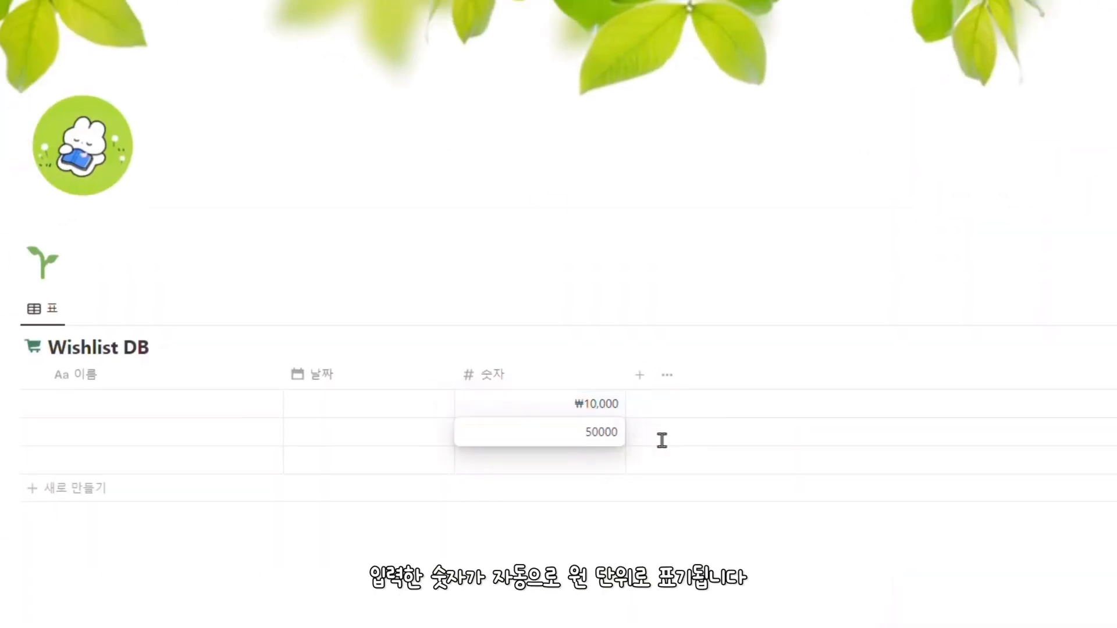
type("50000")
key("Return")
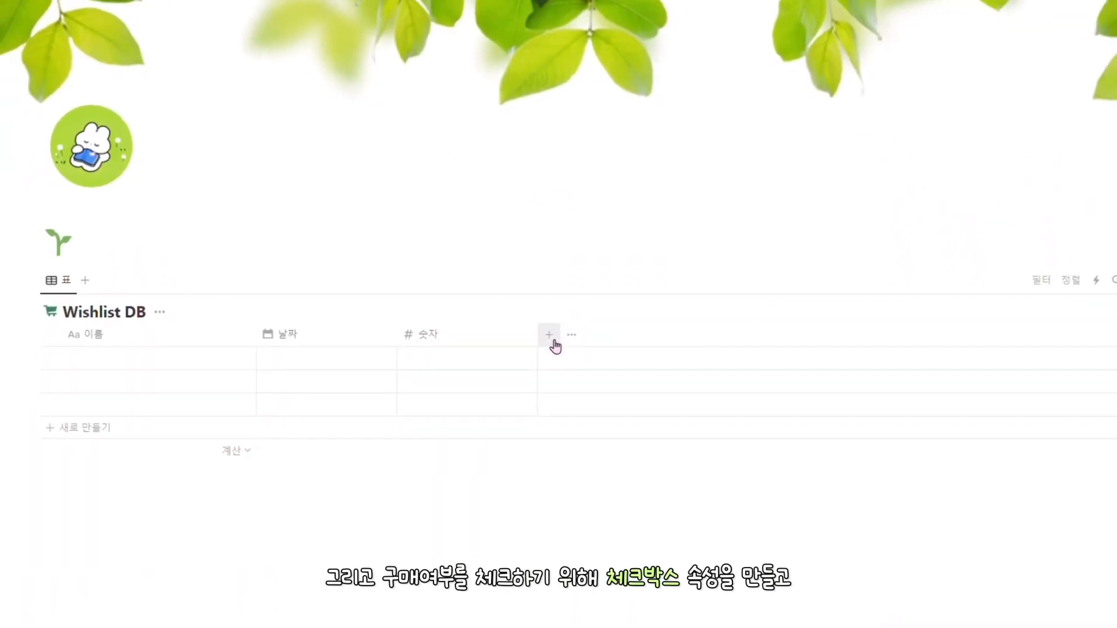
Add a checkbox property named 구매여부 to Wishlist DB.
left_click(625, 372)
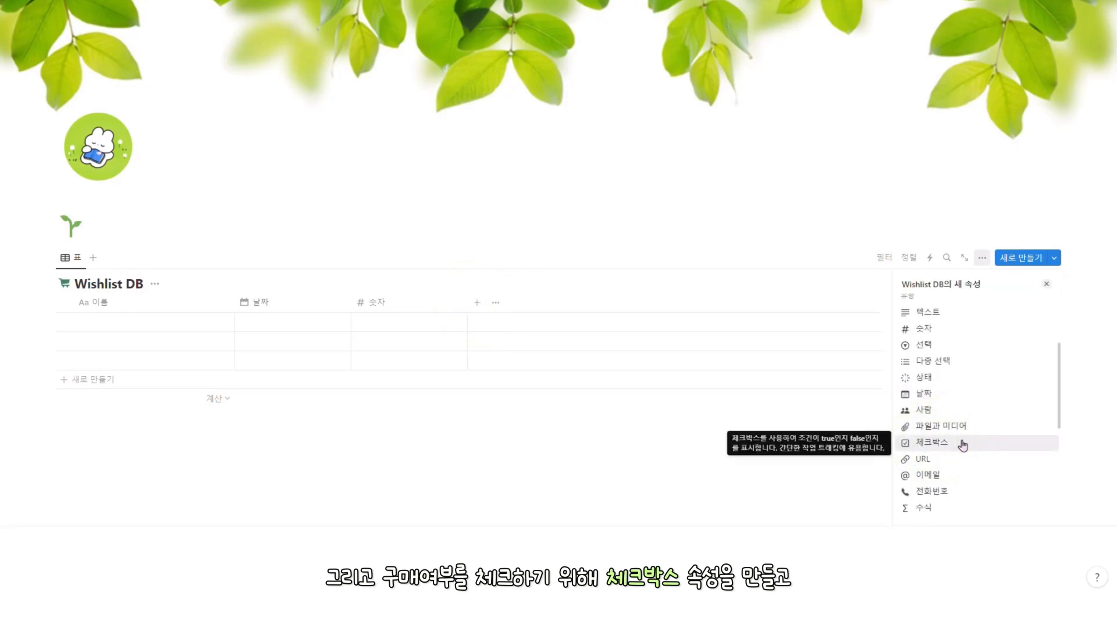
left_click(962, 445)
type("구매여부")
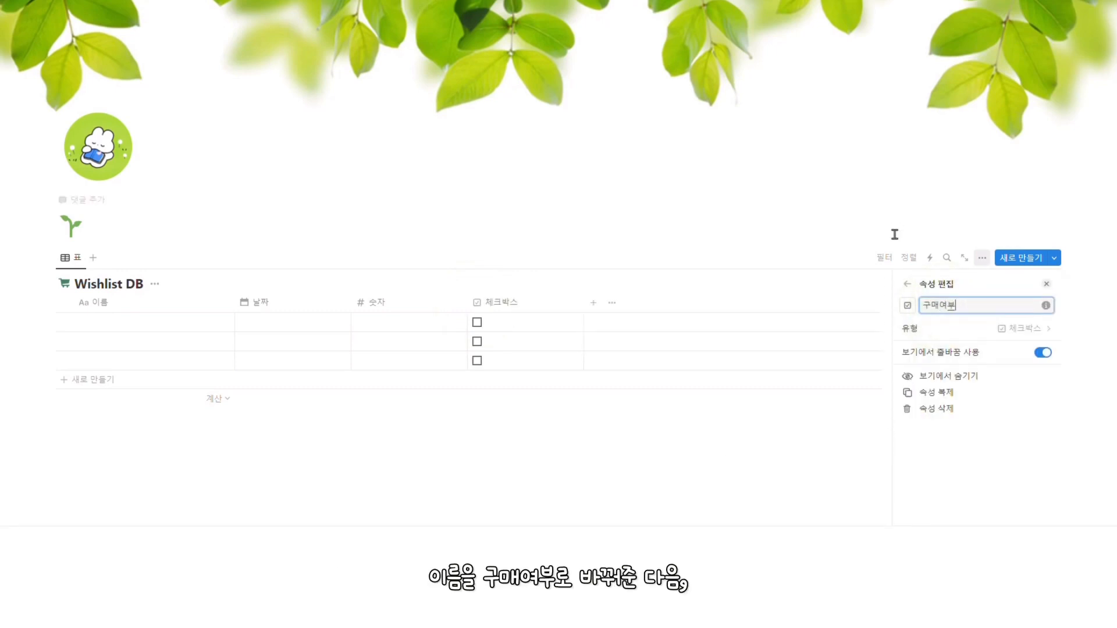
Search the icons for "che" and set the 구매여부 property's icon to a plain check mark.
left_click(907, 305)
type("che")
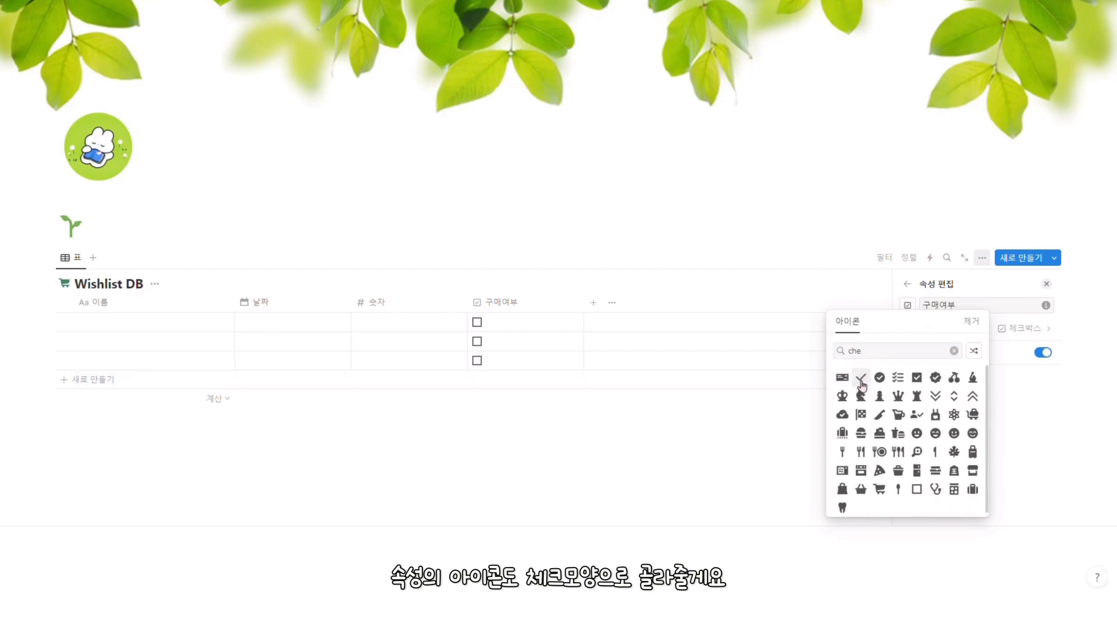
left_click(861, 379)
key("Escape")
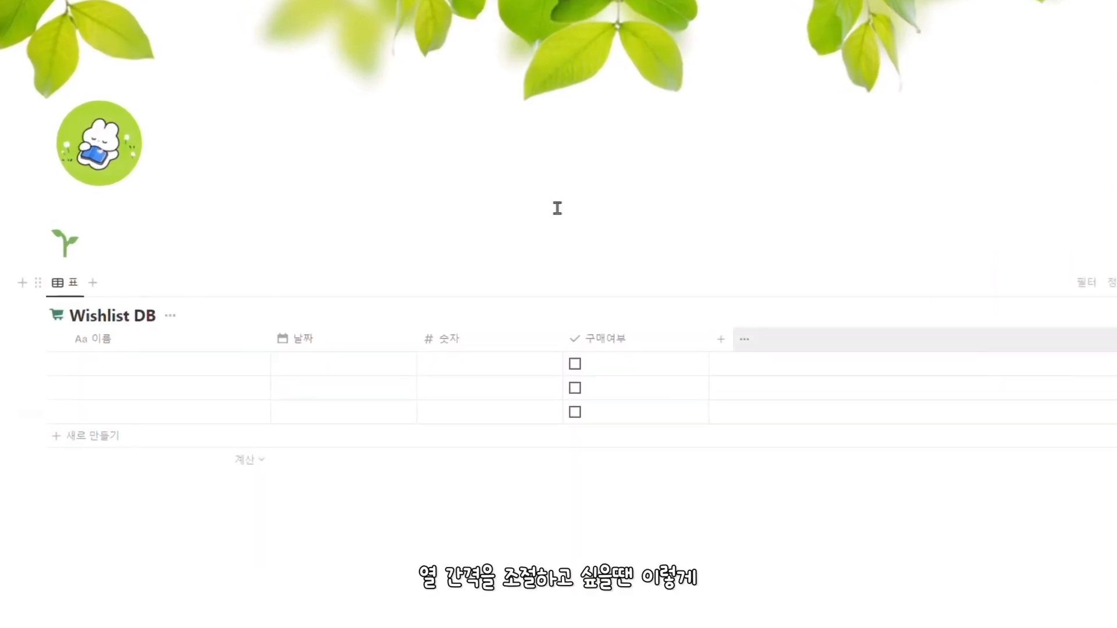
Slightly widen the 날짜 and 숫자 columns and narrow the 구매여부 column until only its check mark icon fits.
left_click_drag(563, 340, 576, 349)
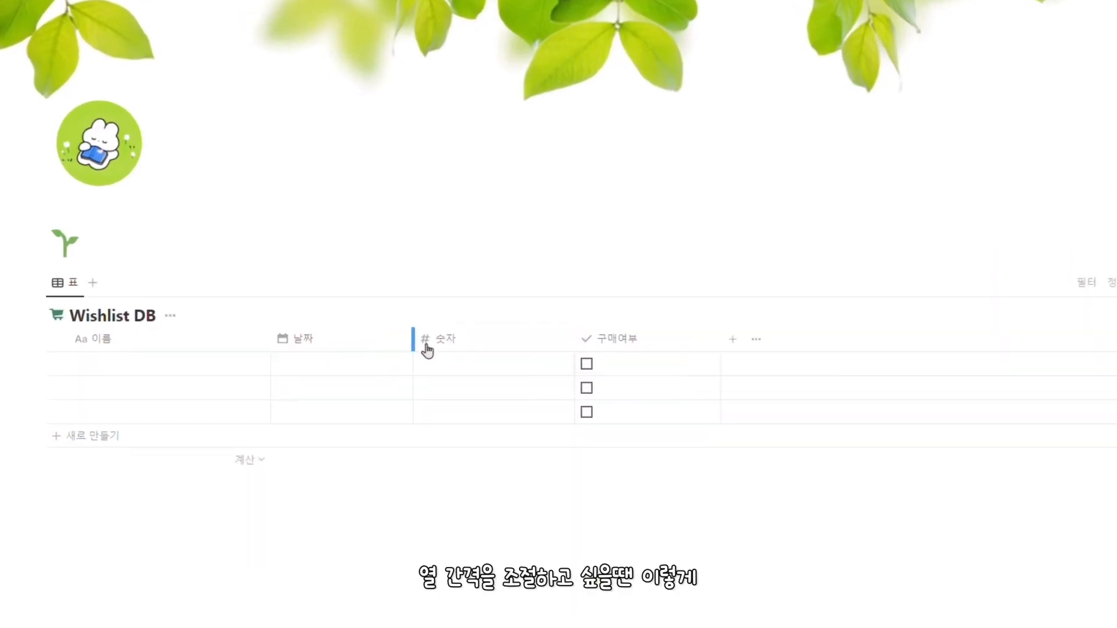
left_click_drag(427, 349, 435, 349)
left_click_drag(728, 344, 609, 351)
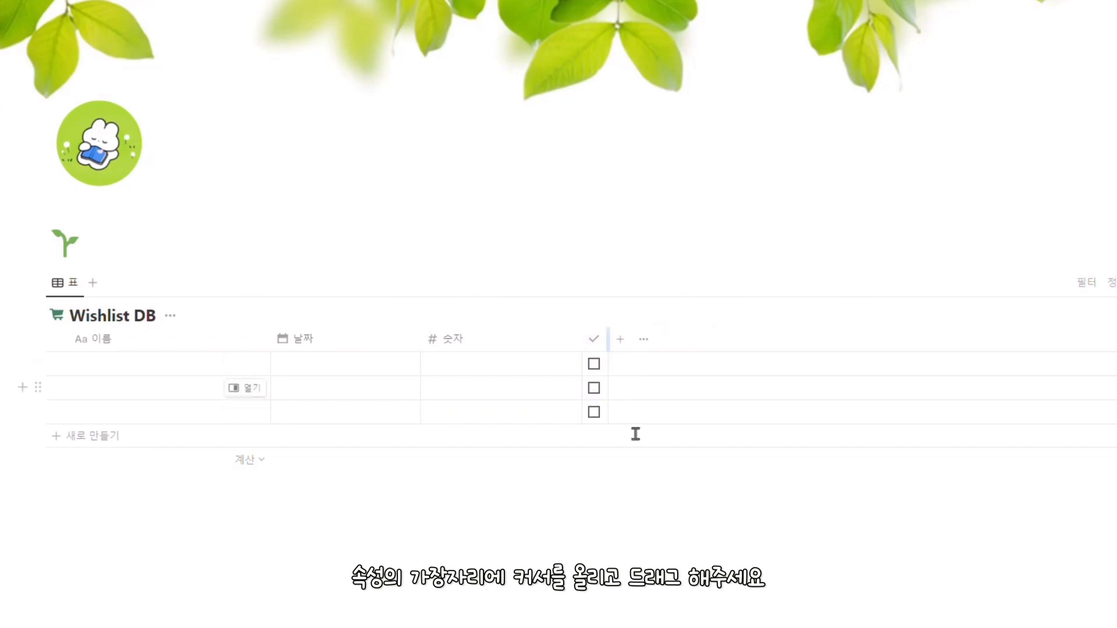
Name the first Wishlist DB row 멍멍 and set its 날짜 to 2024/02/22.
left_click(184, 370)
type("멍")
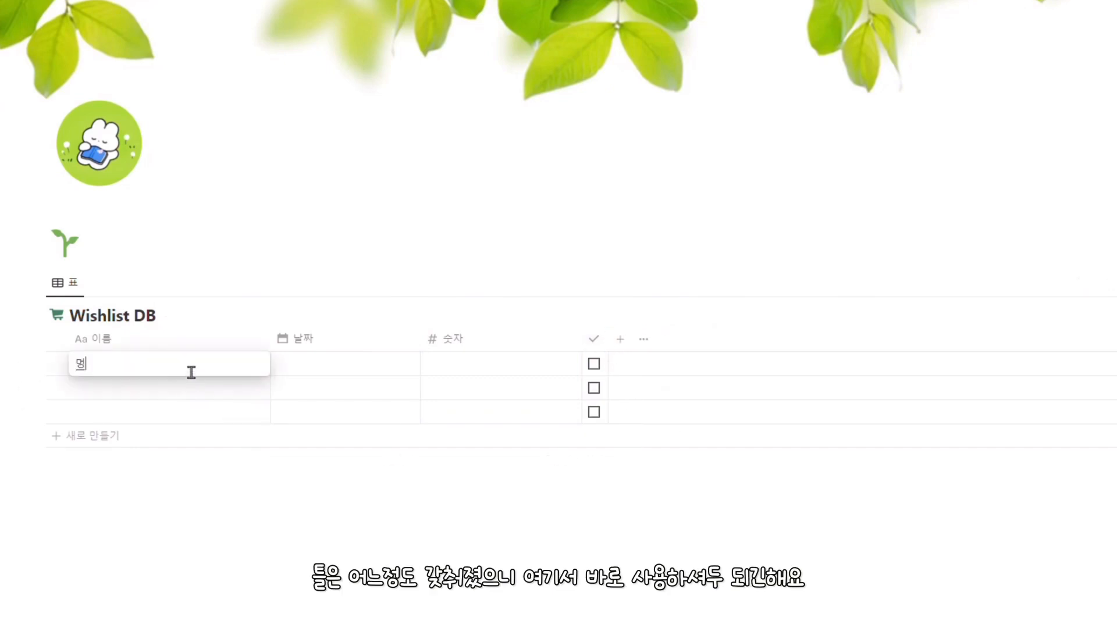
type("멍")
key("Tab")
left_click(352, 369)
left_click(392, 140)
left_click(505, 393)
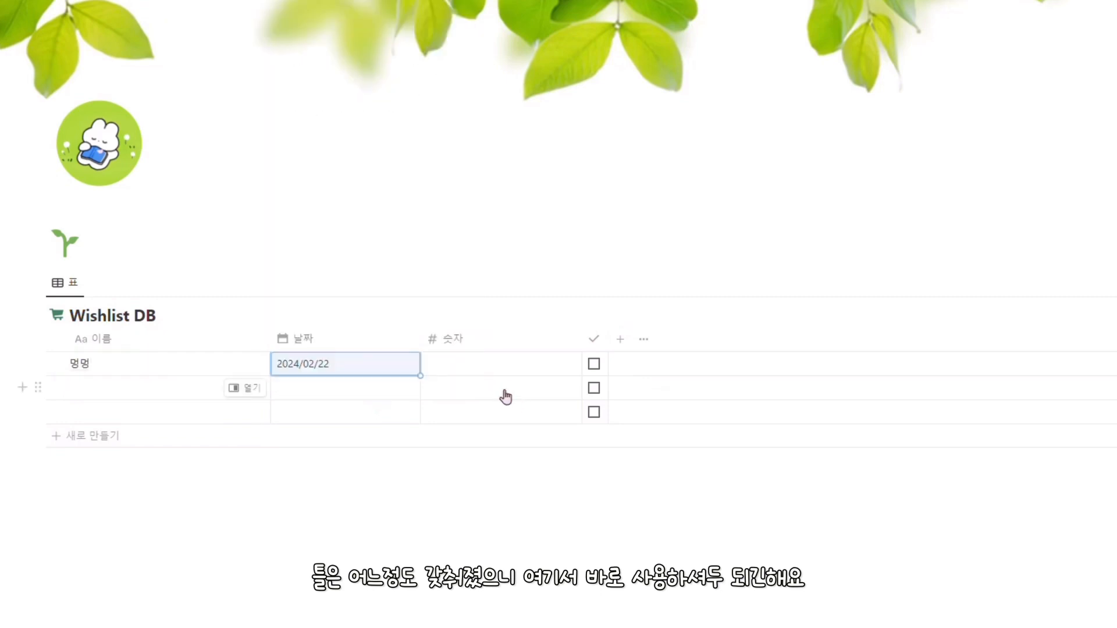
Enter 15000 in the 멍멍 row's 숫자 cell and tick its 구매여부 checkbox.
left_click(502, 373)
type("15000")
left_click(573, 453)
left_click(593, 364)
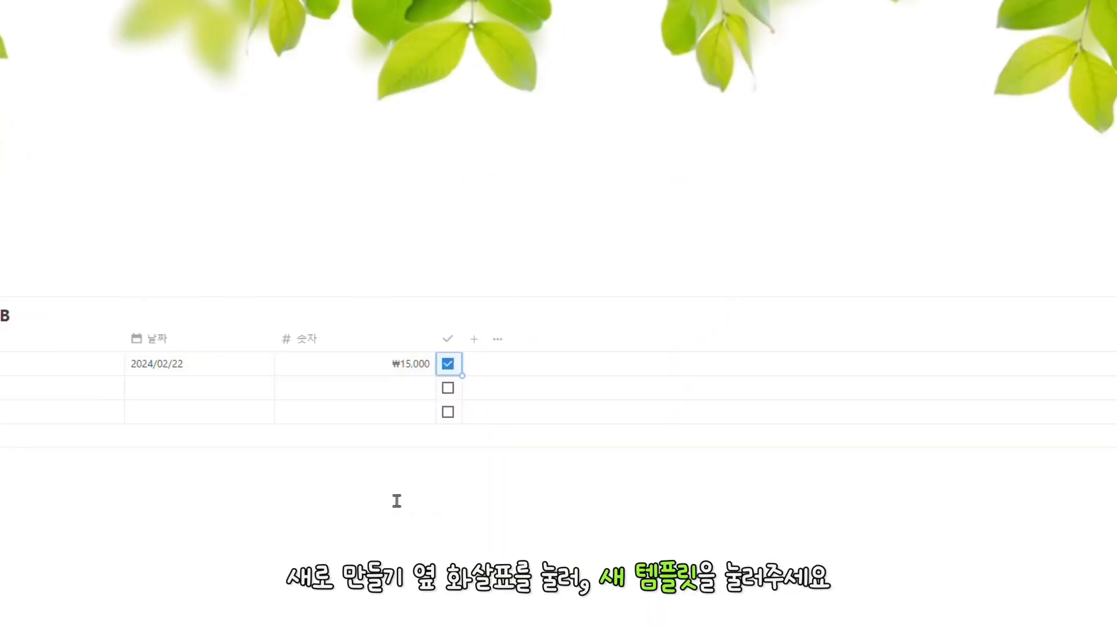
Create a new template for Wishlist DB and set its 날짜 property to 오늘.
left_click(1050, 285)
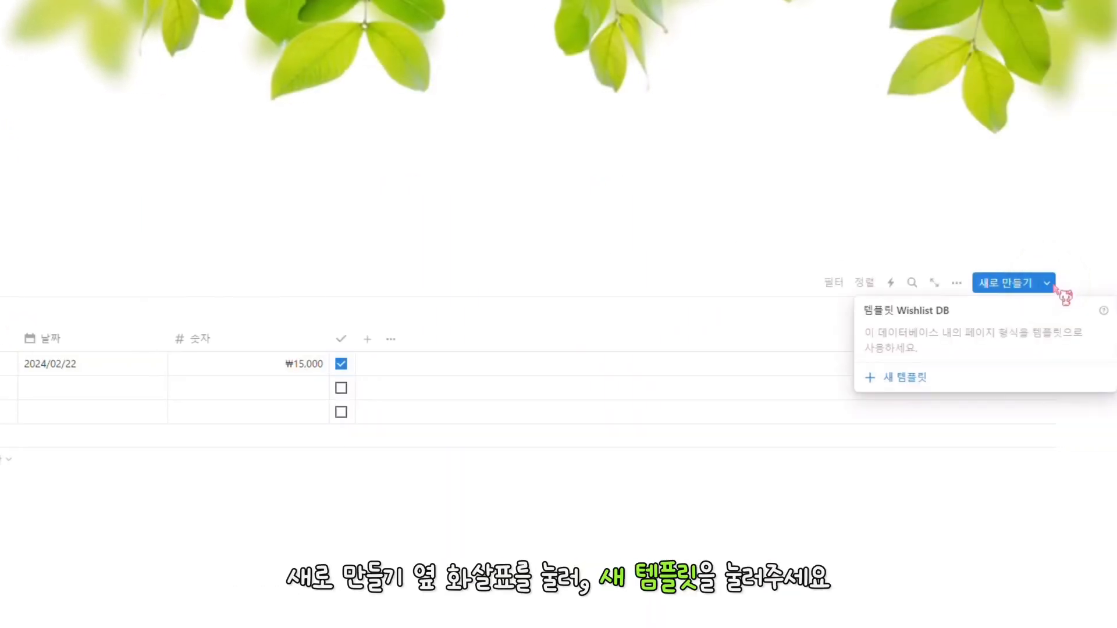
left_click(938, 386)
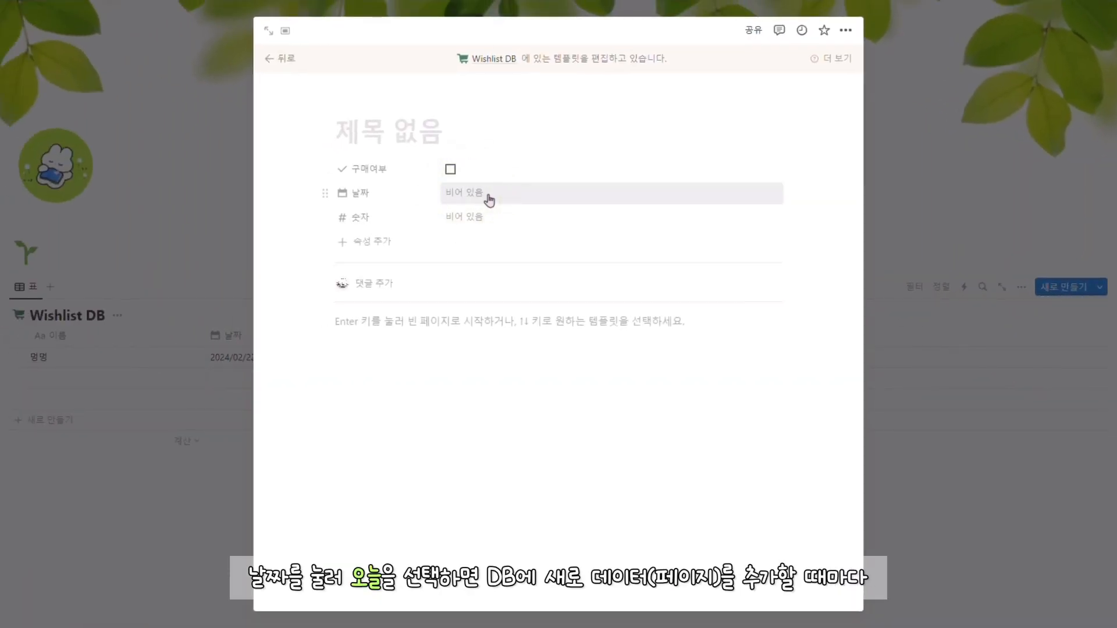
left_click(486, 198)
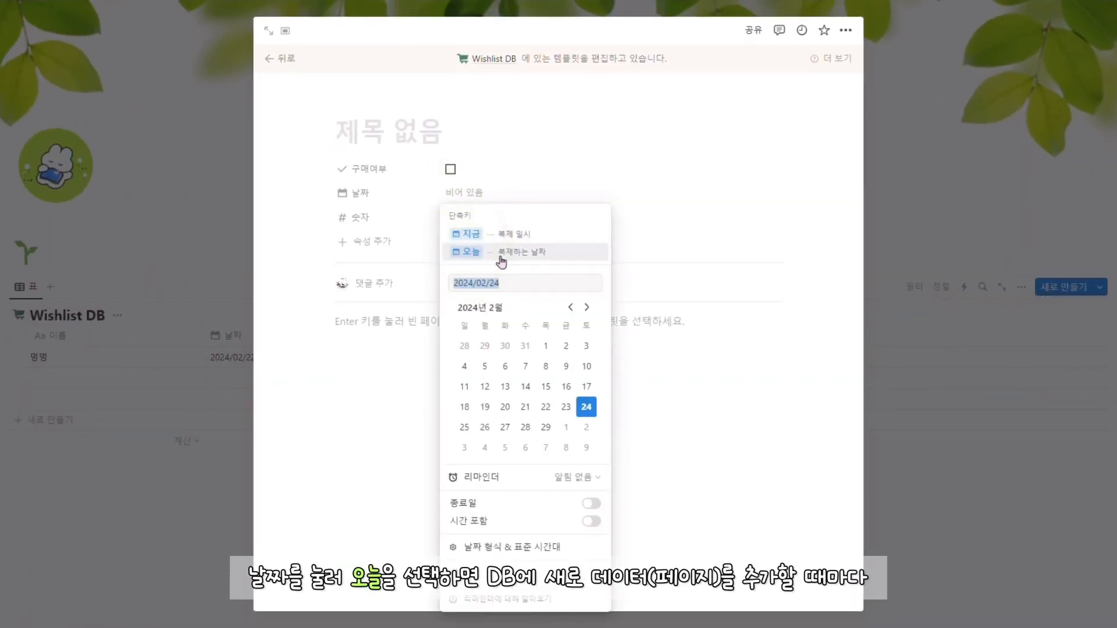
left_click(500, 256)
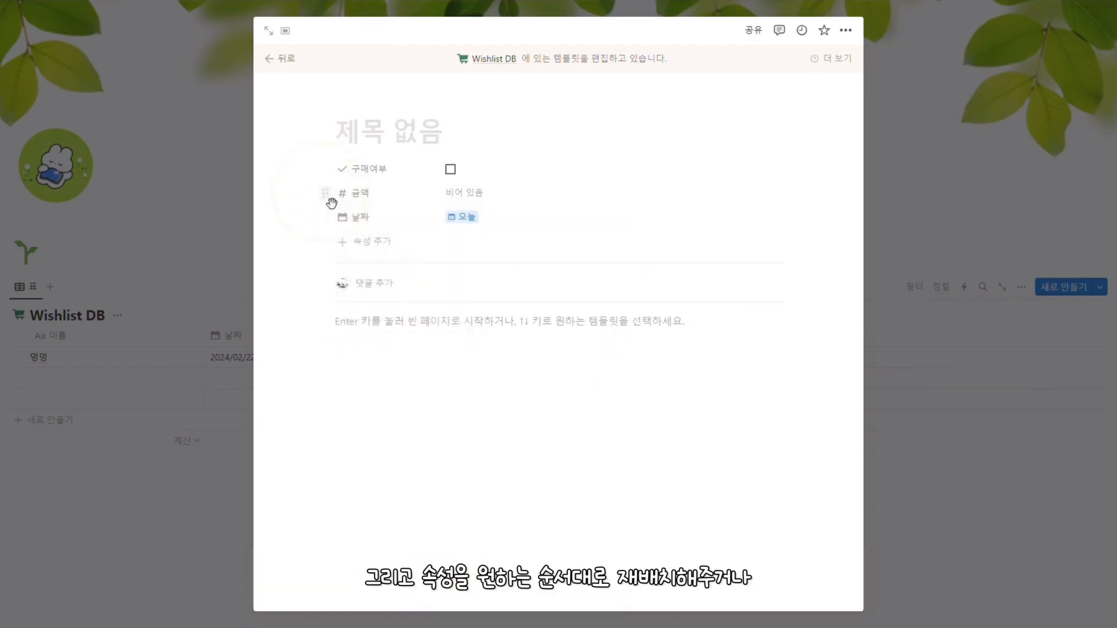
Reorder the template's properties to 날짜, 금액, 구매여부 and set the visibility of 날짜 to 항상 숨기기.
left_click_drag(326, 216, 335, 255)
left_click(326, 170)
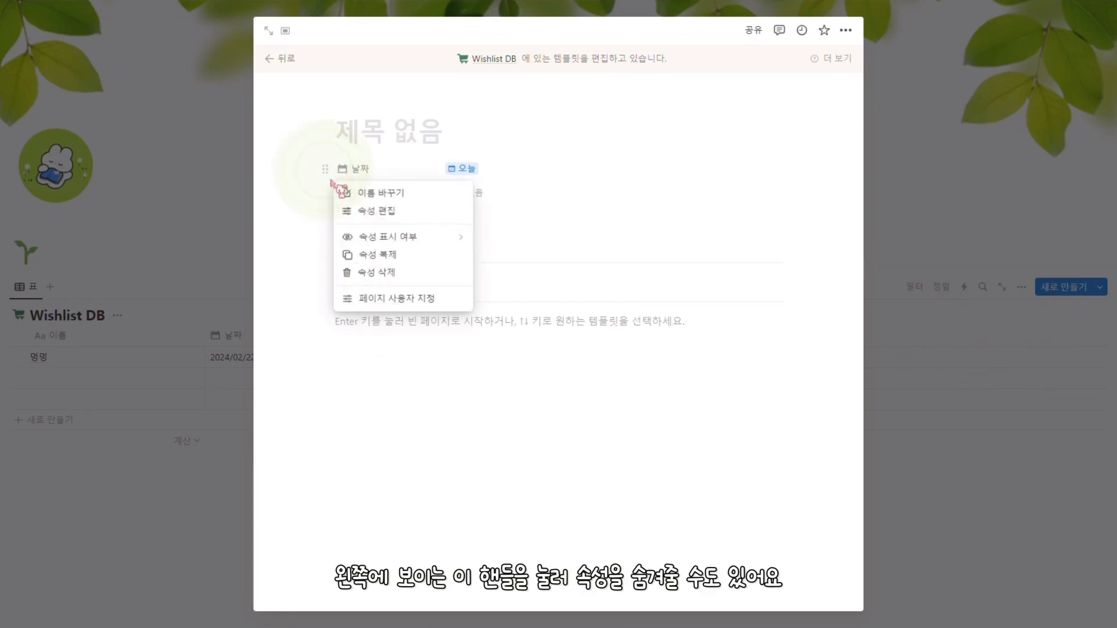
mouse_move(419, 242)
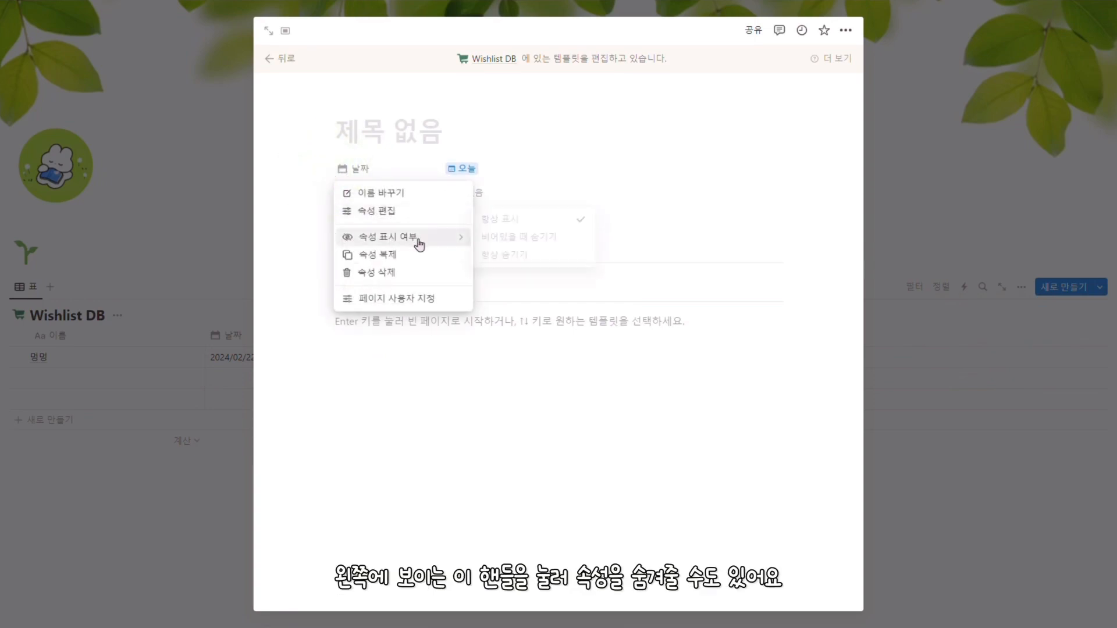
left_click(505, 256)
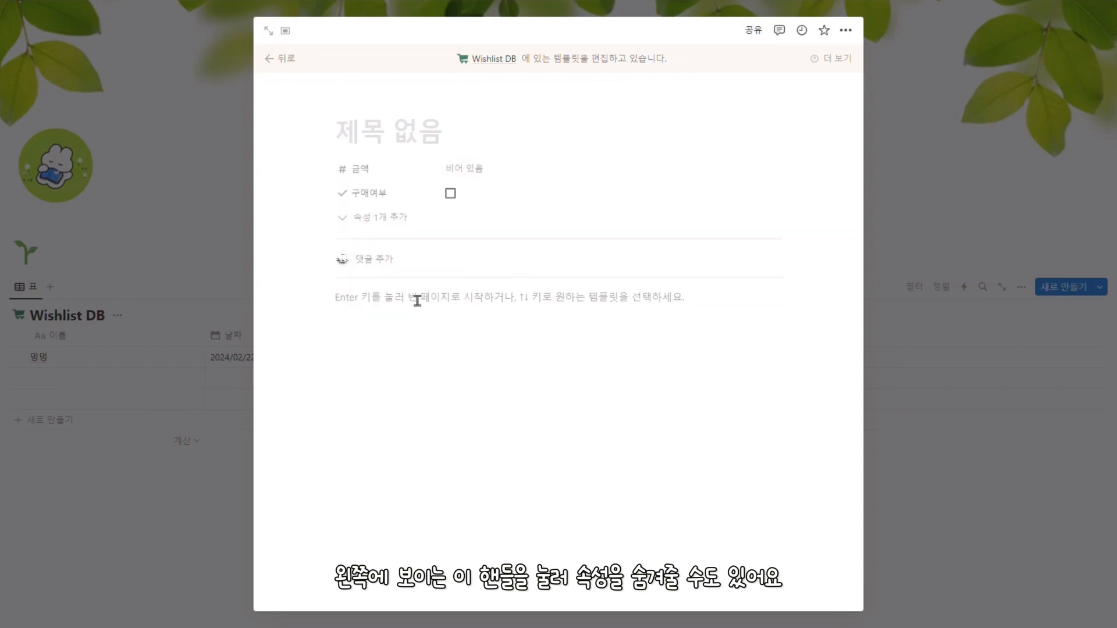
Customize the template page to hide its comments section, then close the template.
left_click(845, 31)
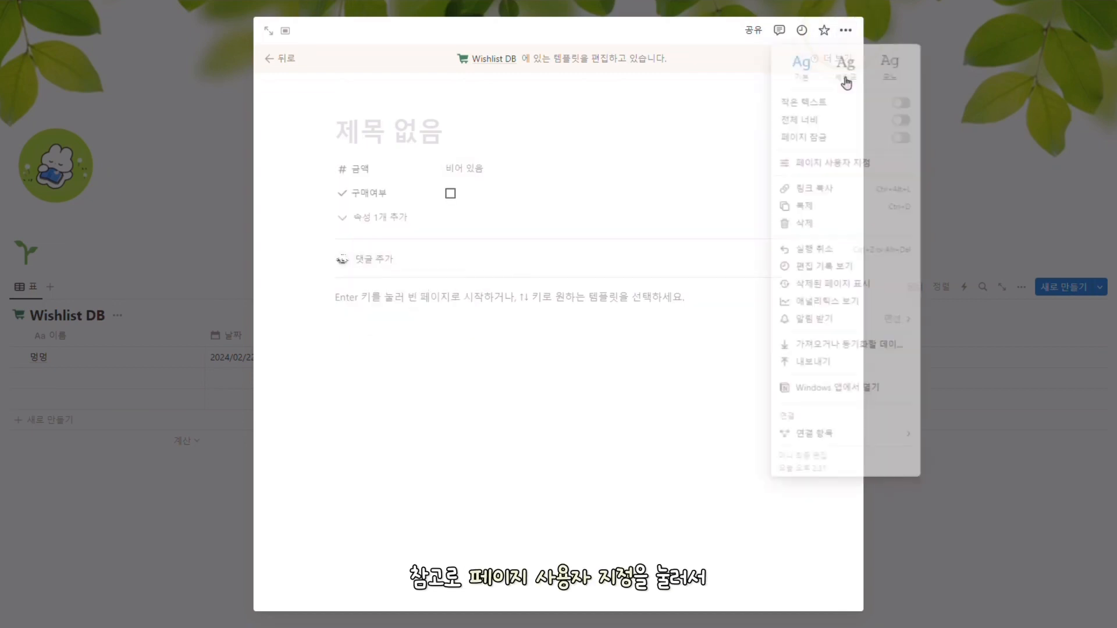
left_click(851, 168)
left_click(959, 138)
left_click(932, 173)
left_click(945, 99)
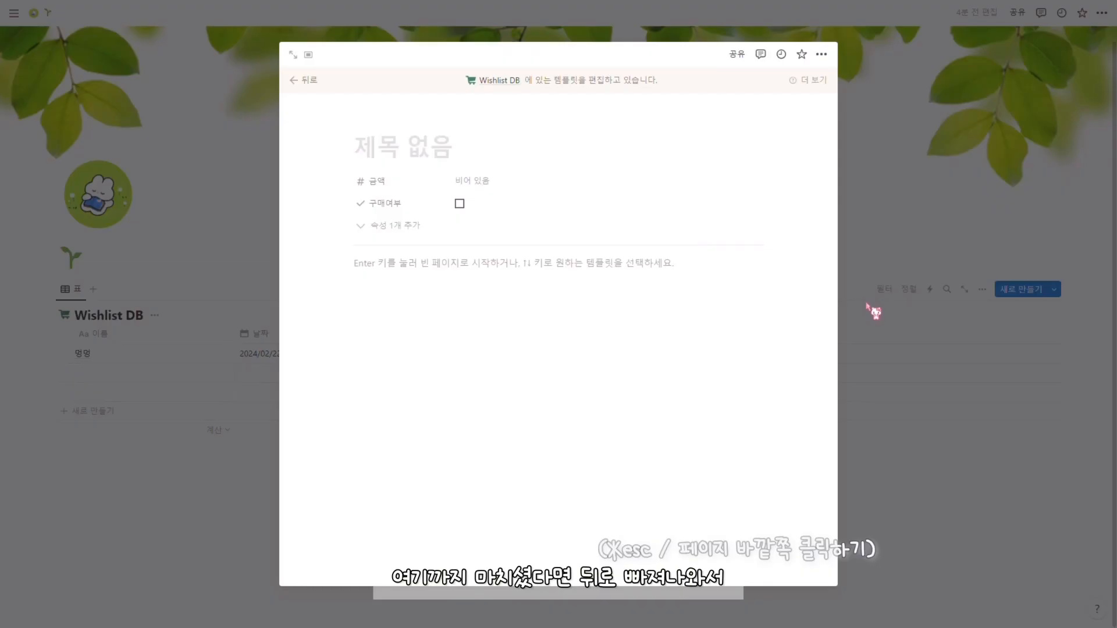
left_click(868, 305)
Set the 제목 없음 template as the Wishlist DB default and add a new row named 안녕!
left_click(1054, 289)
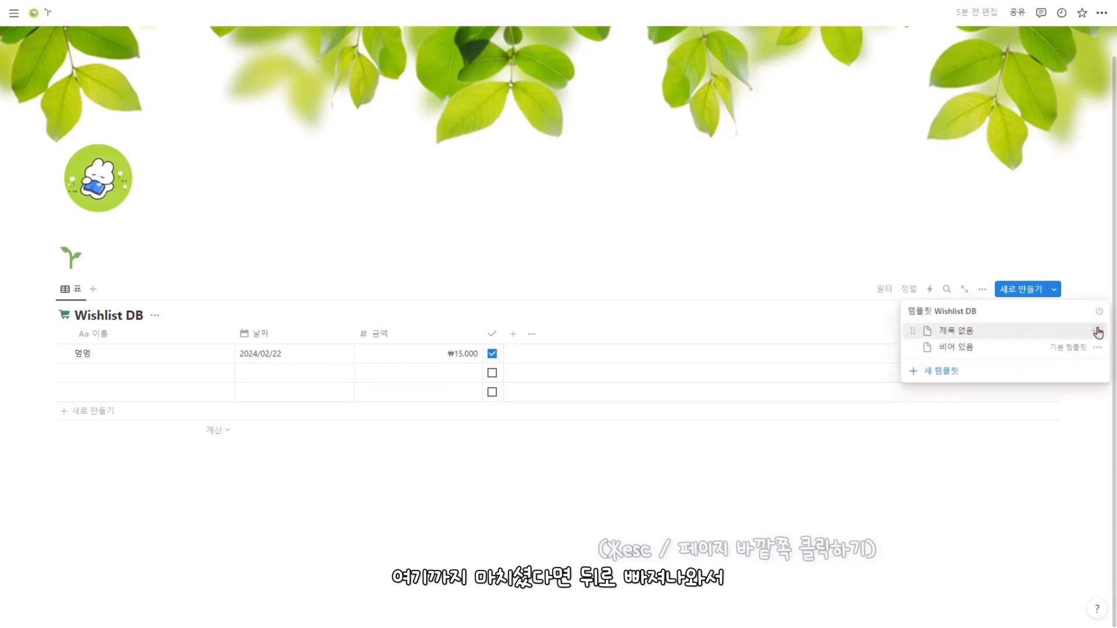
left_click(1096, 329)
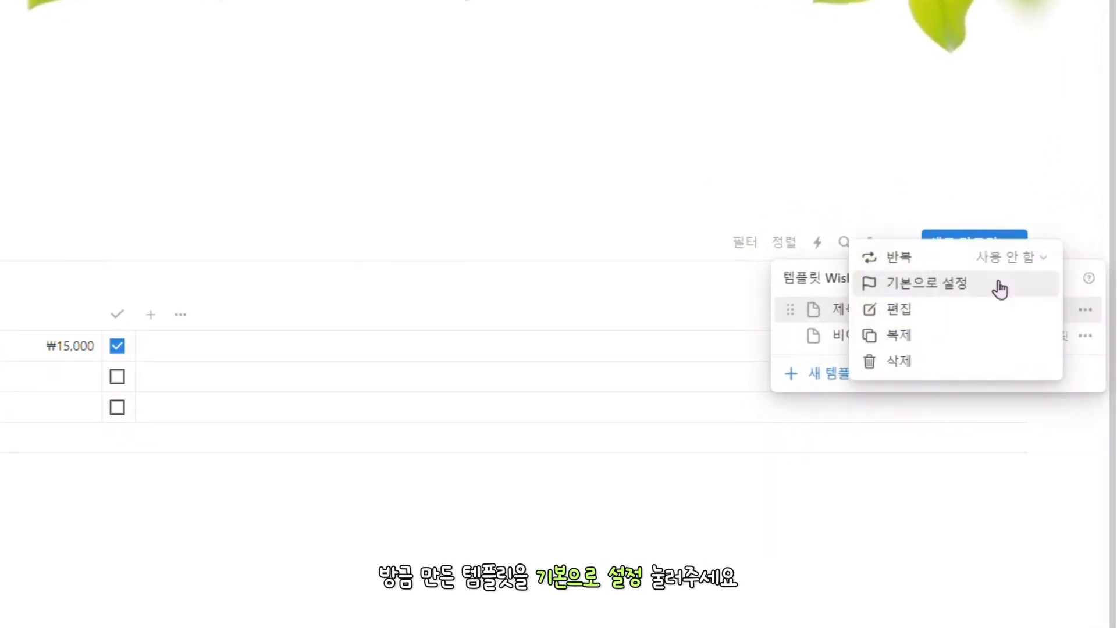
left_click(999, 289)
left_click(675, 316)
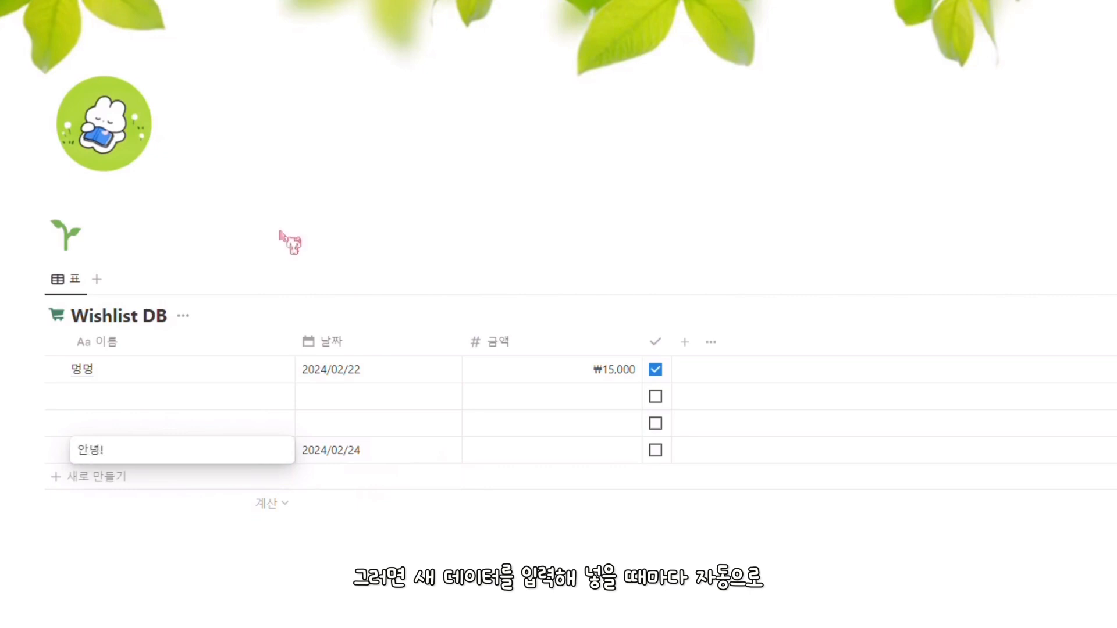
left_click(327, 524)
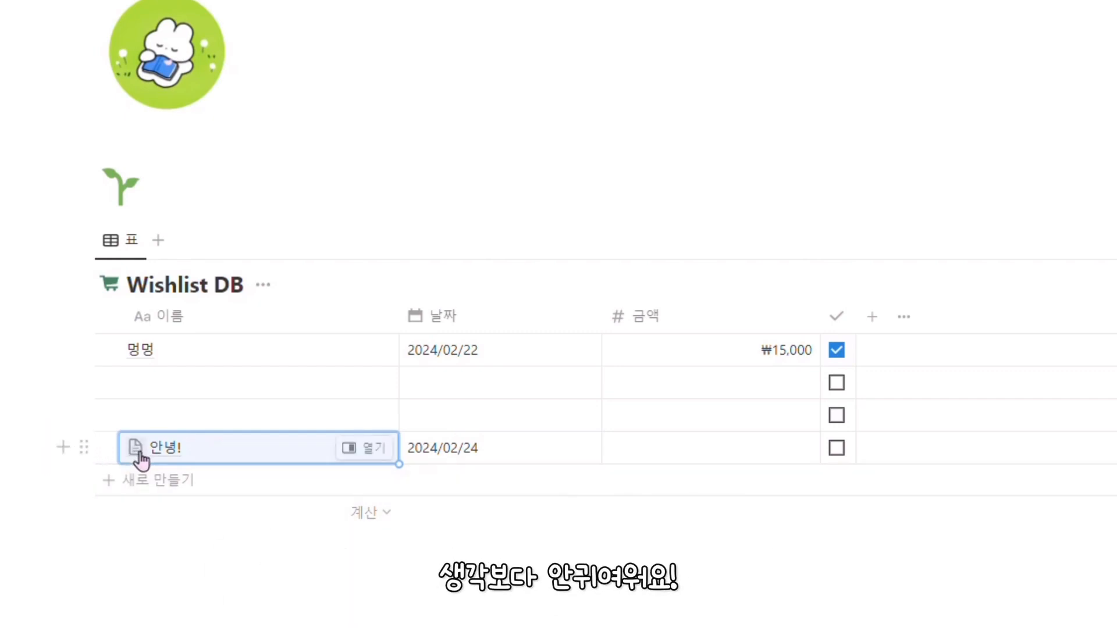
Open the 제목 없음 template for editing and add a page icon to it.
left_click(1057, 291)
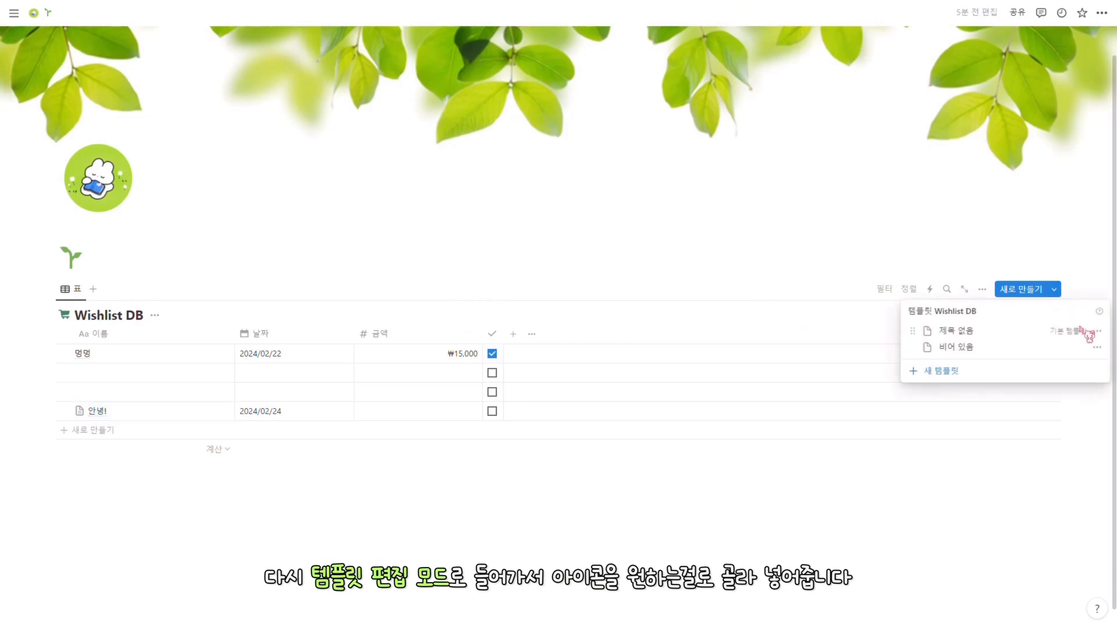
left_click(1097, 331)
left_click(1045, 332)
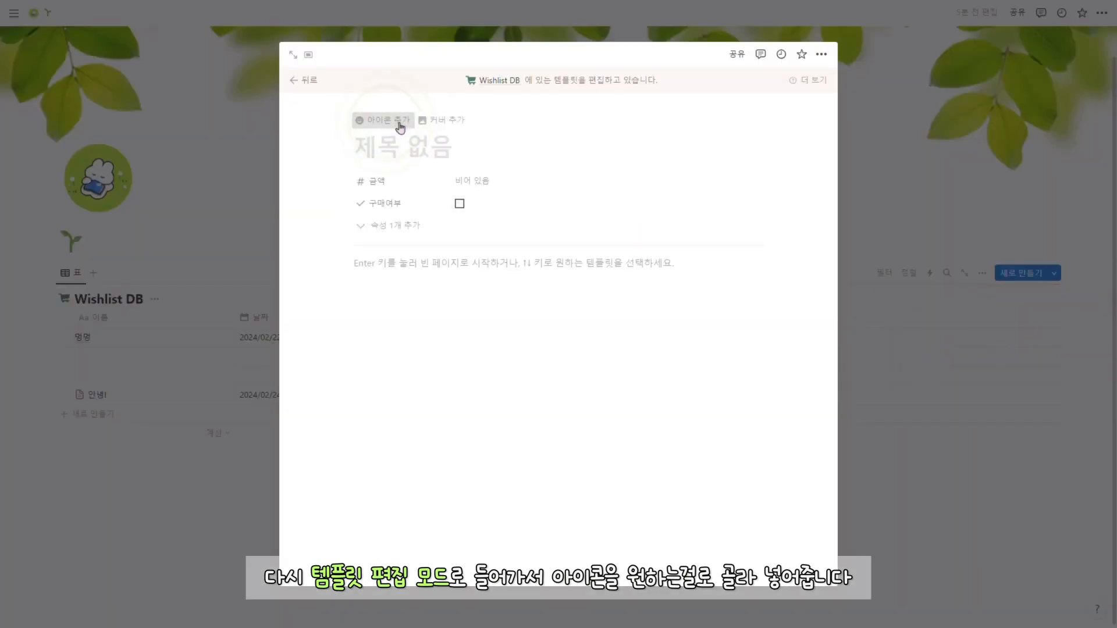
left_click(357, 115)
left_click(393, 195)
left_click(277, 282)
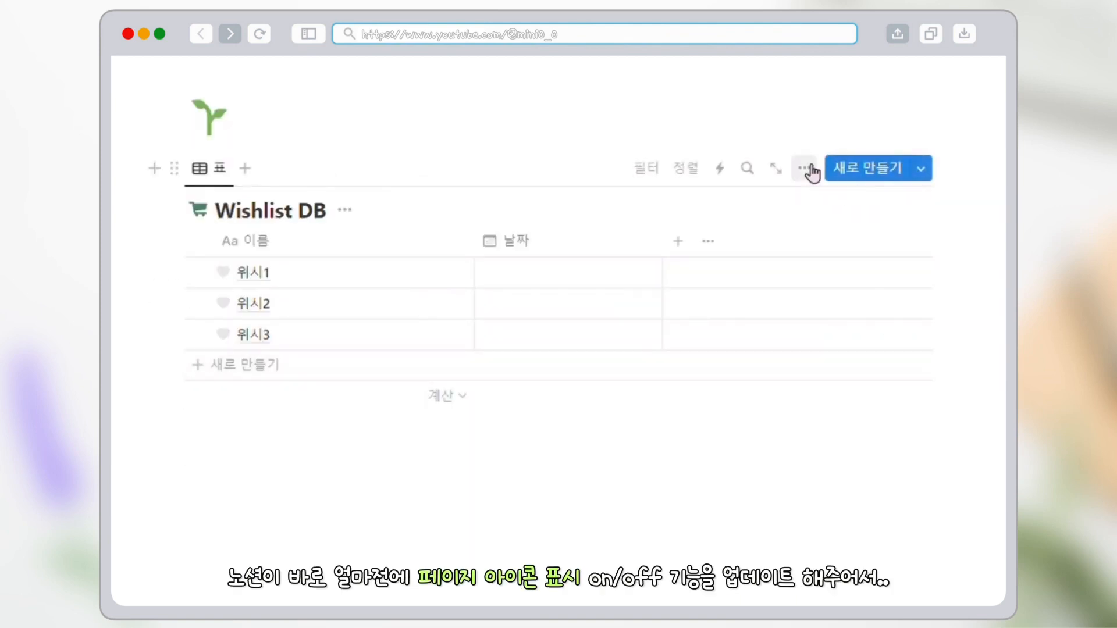
Toggle the 페이지 아이콘 표시 option in the Wishlist DB table's layout settings.
left_click(806, 168)
left_click(898, 285)
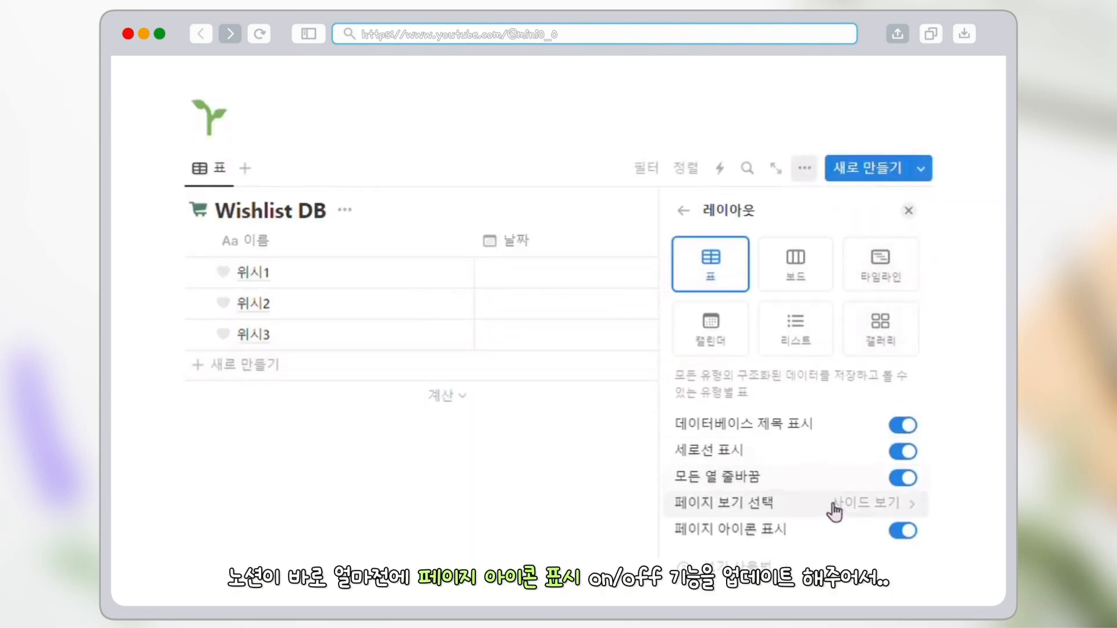
left_click(906, 531)
left_click(905, 531)
left_click(908, 543)
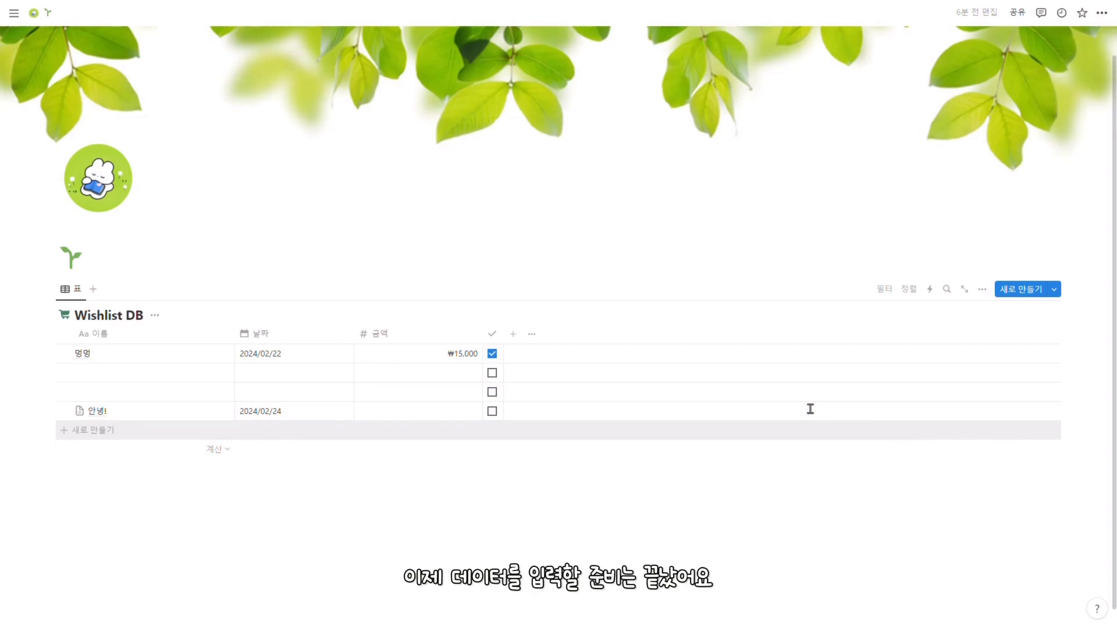
Delete all existing rows from Wishlist DB and add a new row named 짹짹.
left_click(65, 333)
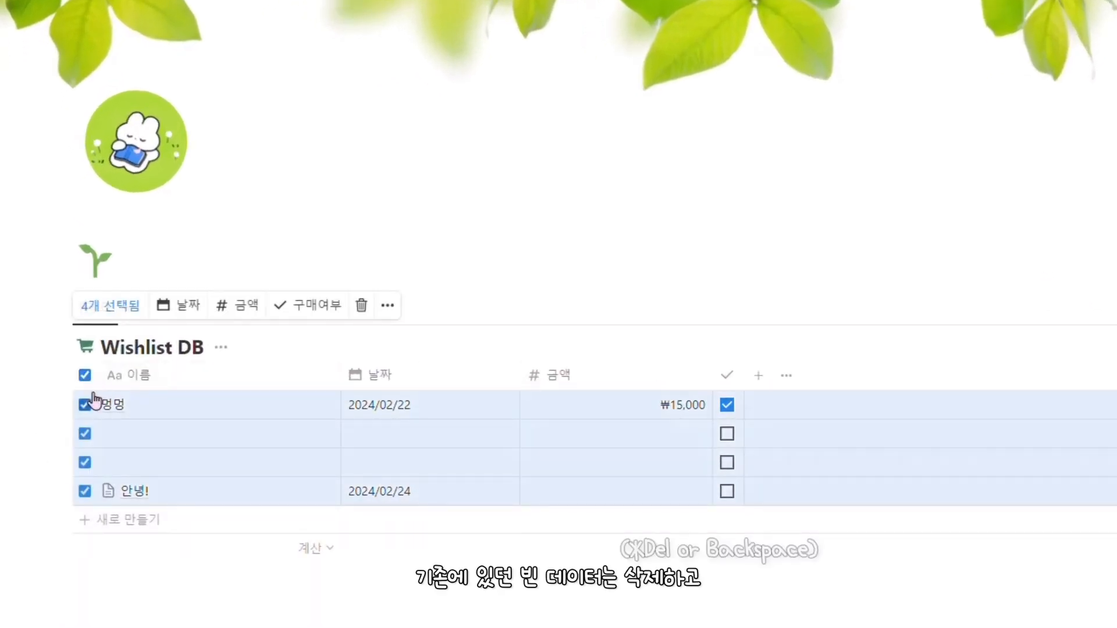
key("Delete")
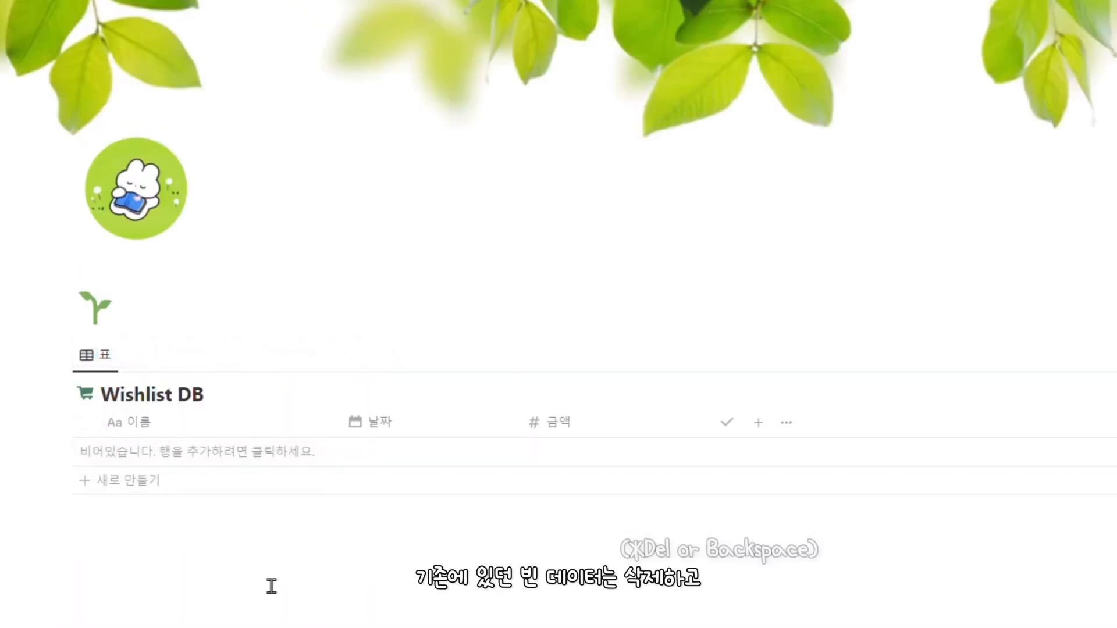
left_click(249, 479)
type("짹짹")
key("Return")
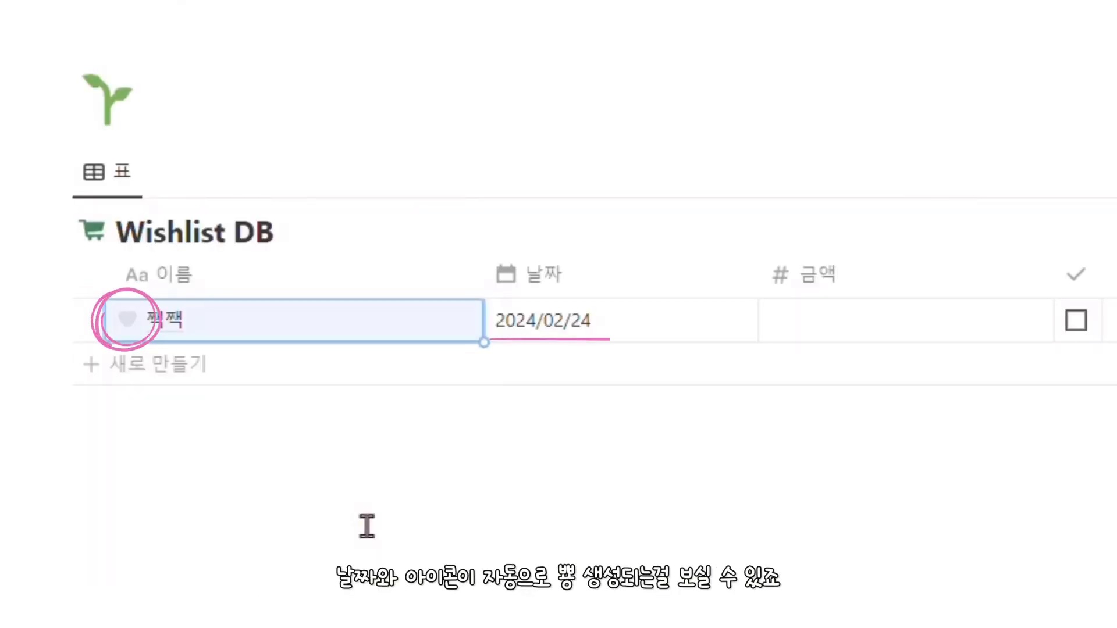
Move the 날짜 column in front of the 이름 column in the Wishlist DB table.
left_click(752, 477)
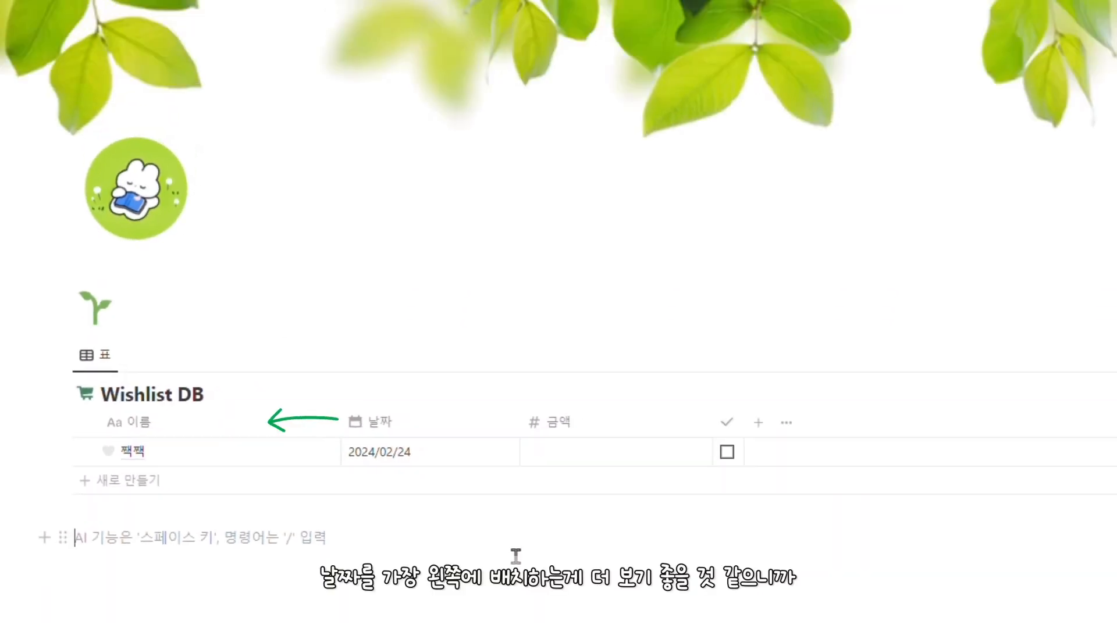
left_click_drag(459, 434, 247, 424)
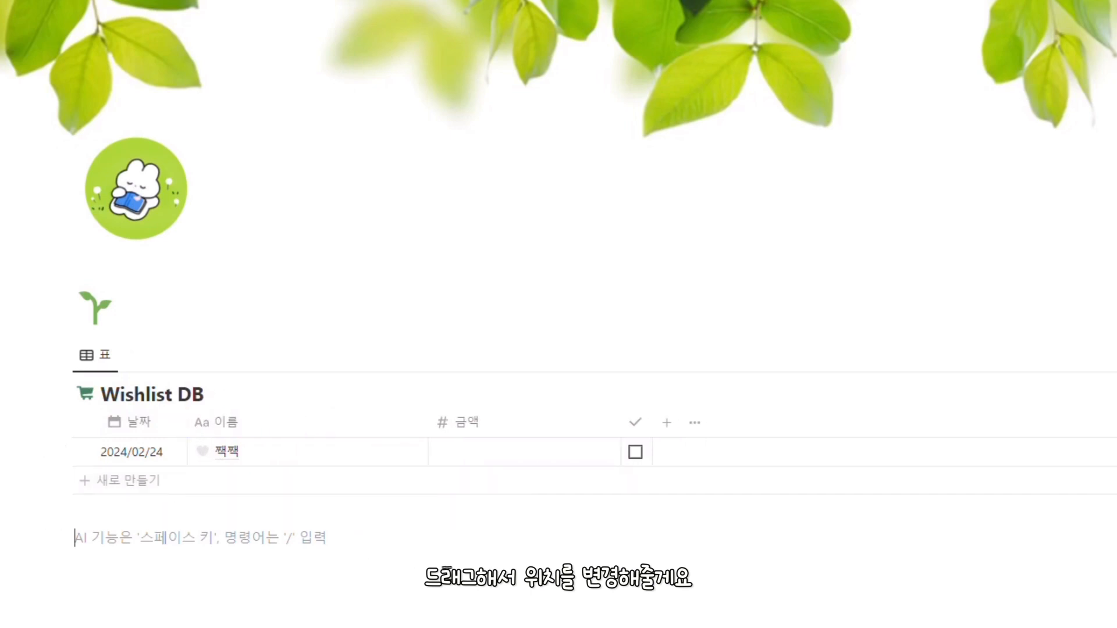
Add a Wishlist DB row named 쿠로미 무드등 with an amount of 45000.
left_click(406, 482)
type("쿠로")
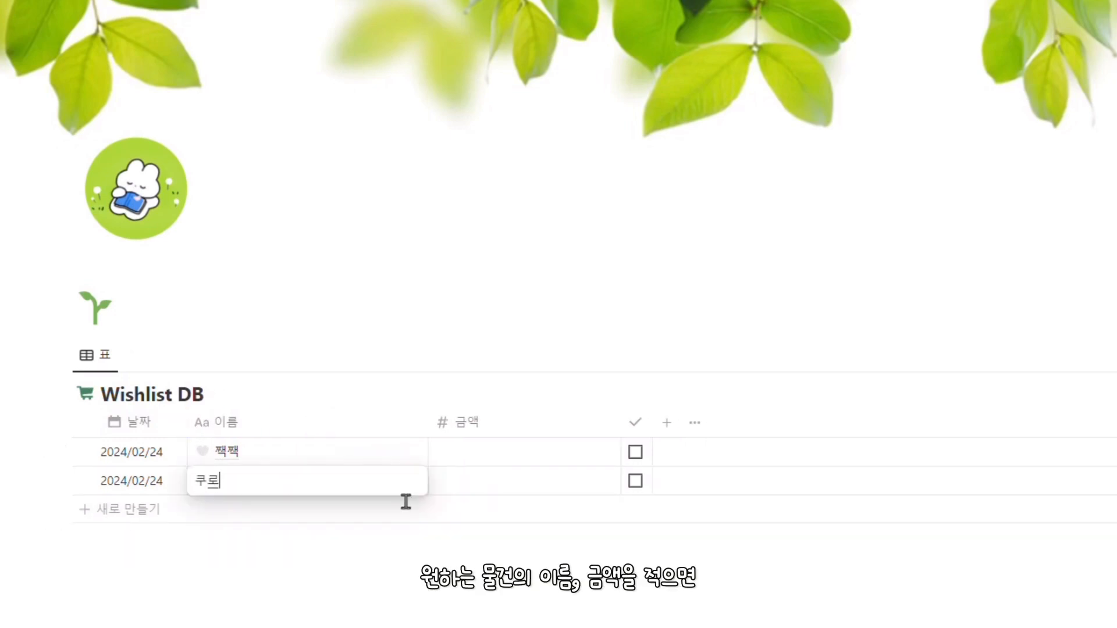
type("미 무드등")
left_click(539, 492)
type("45000")
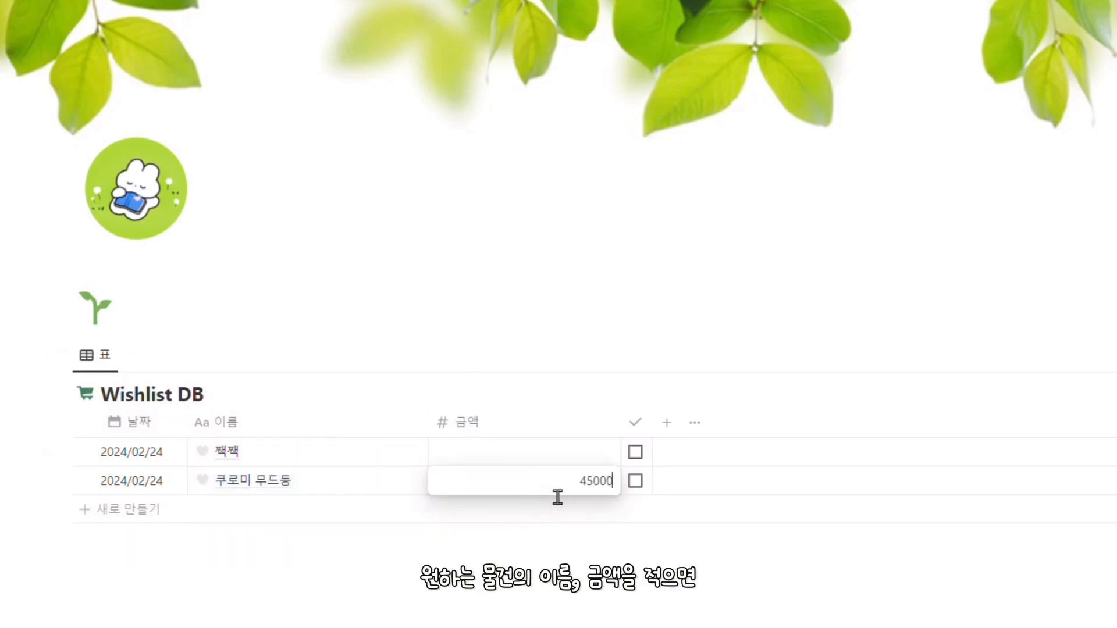
key("Return")
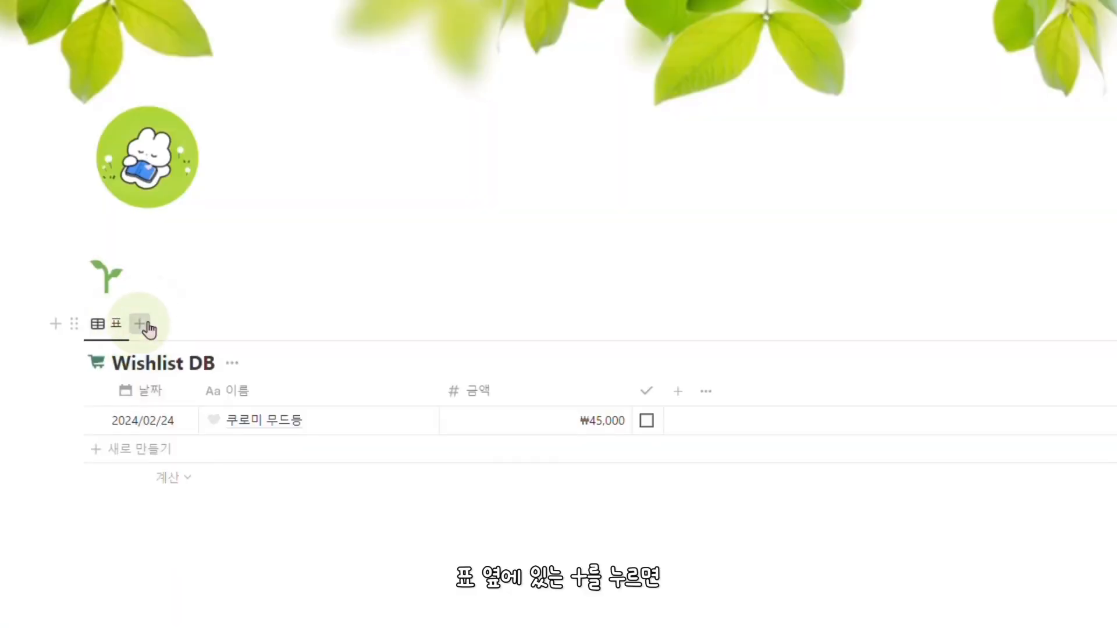
Add a 갤러리 view to Wishlist DB with the card size set to 중간.
left_click(139, 323)
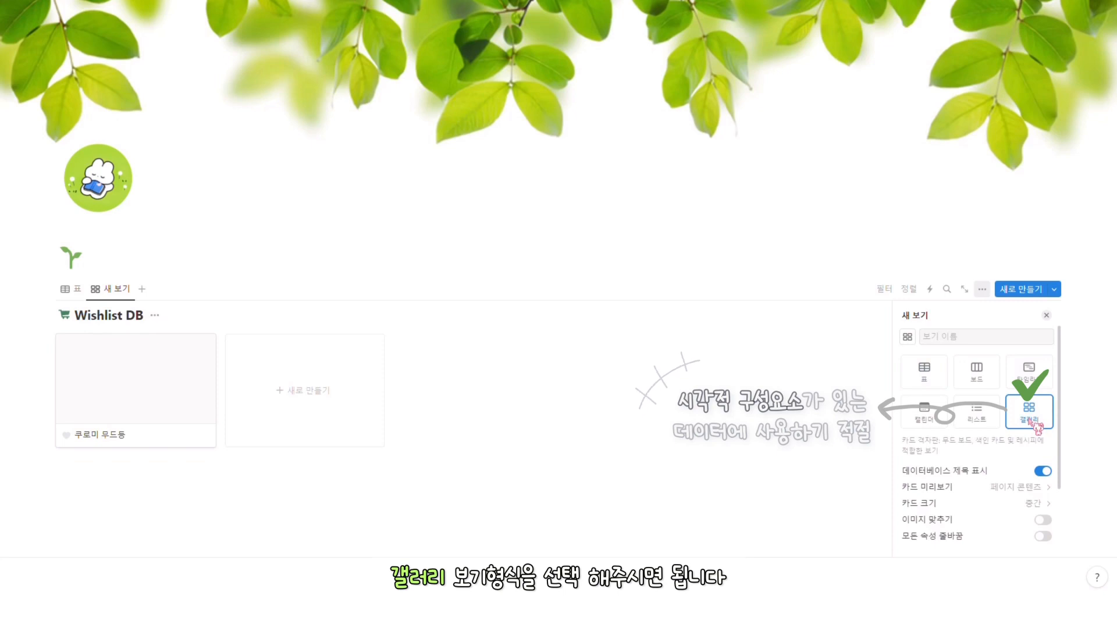
left_click(1033, 425)
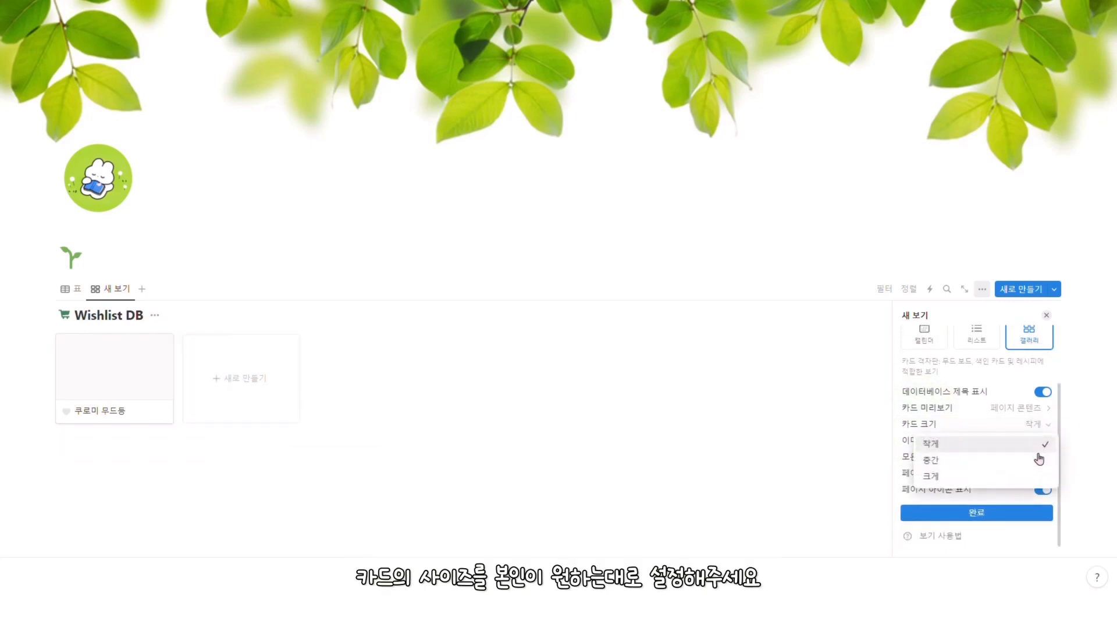
left_click(1001, 467)
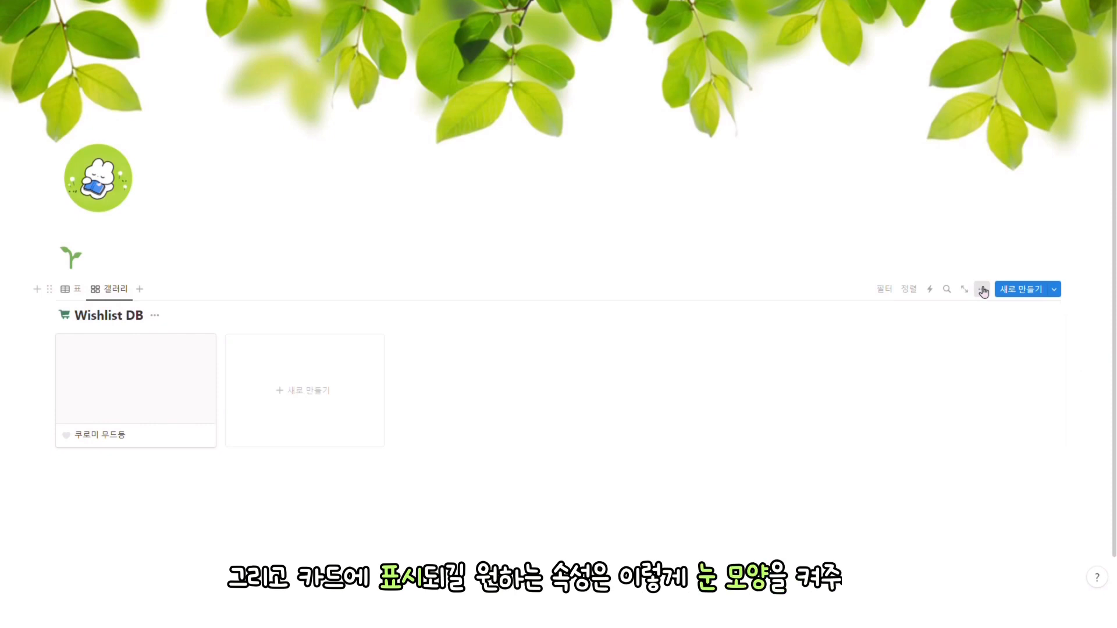
Show the 금액 and 구매여부 properties on the gallery cards.
left_click(982, 289)
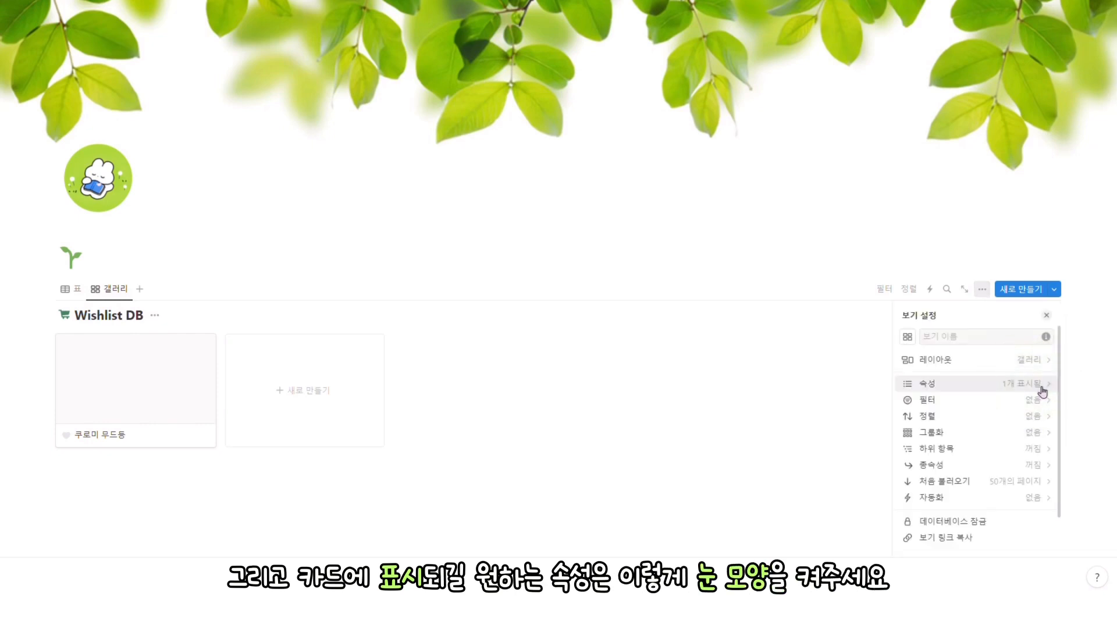
left_click(1042, 389)
left_click(1034, 434)
left_click(1035, 434)
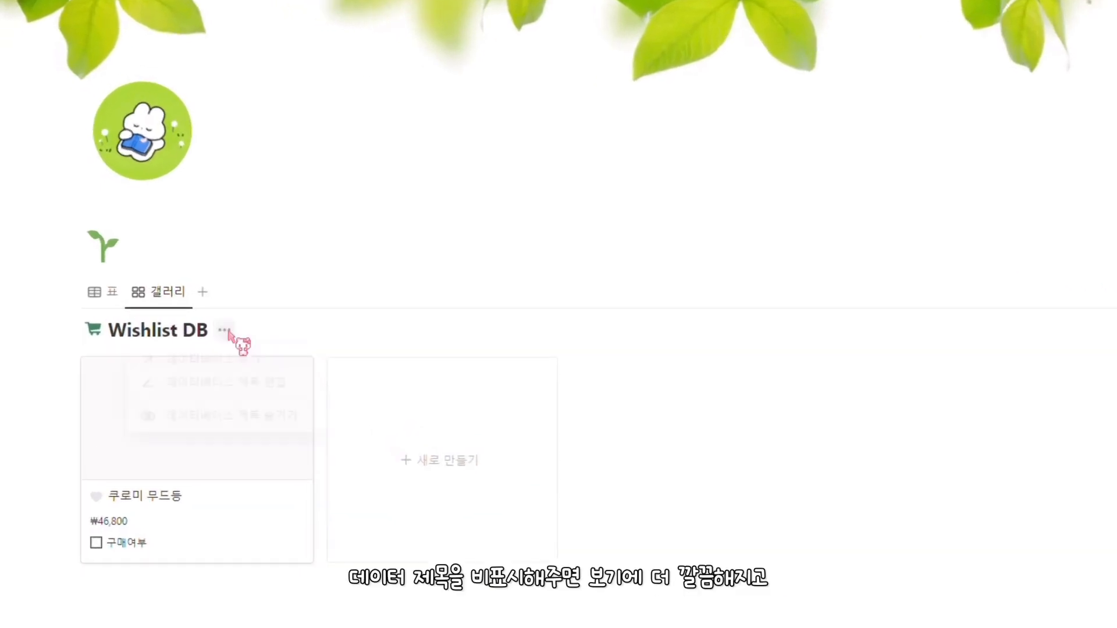
Hide the database title in the gallery view and replace the view's name with a single space.
left_click(231, 329)
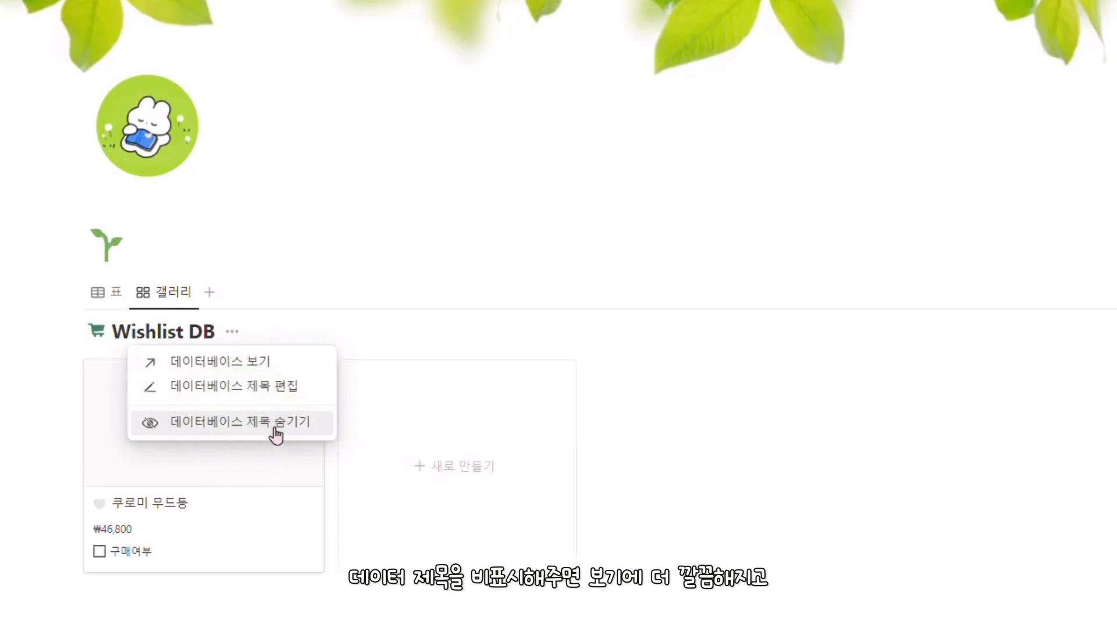
left_click(278, 435)
left_click(172, 294)
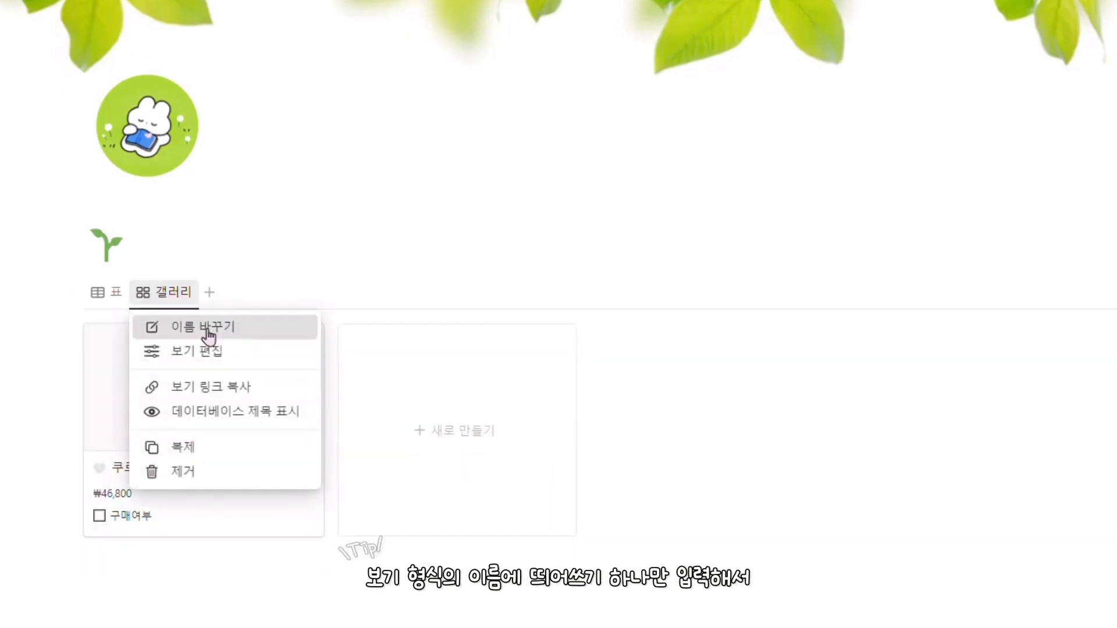
left_click(207, 329)
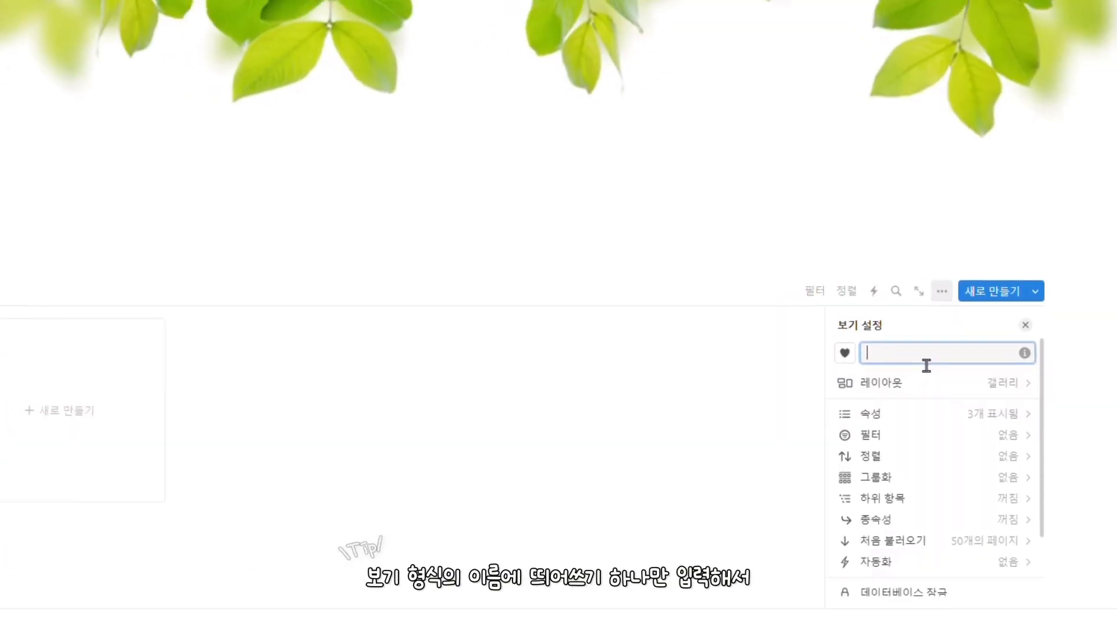
left_click(657, 418)
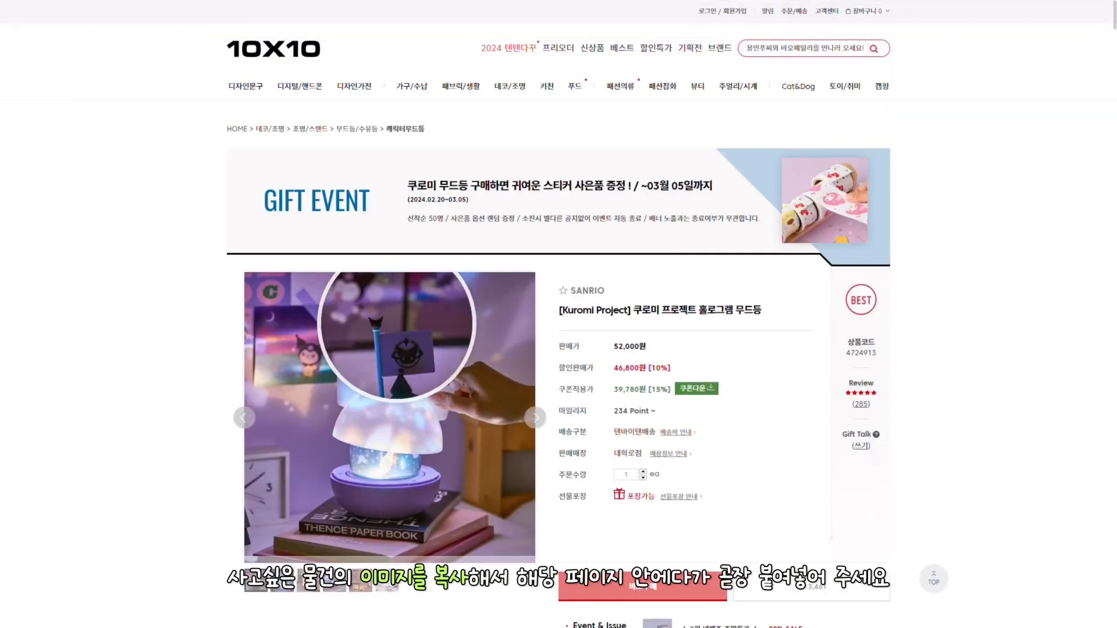
Copy the lamp image from the 10x10 product page into the 쿠로미 무드등 page and reposition the image on its gallery card.
right_click(437, 318)
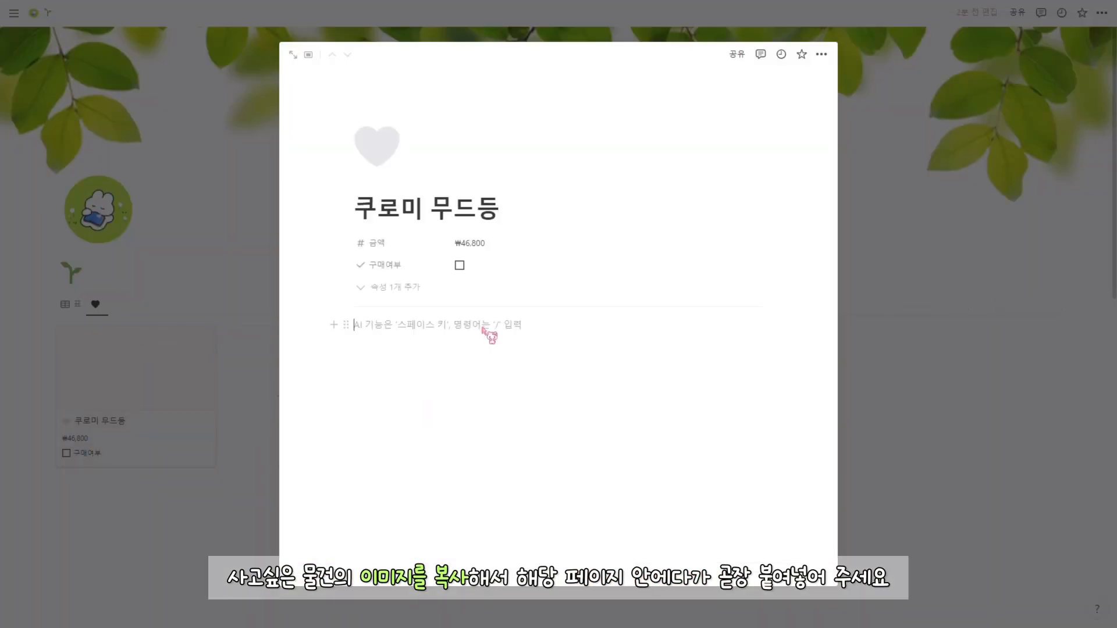
key("ctrl+v")
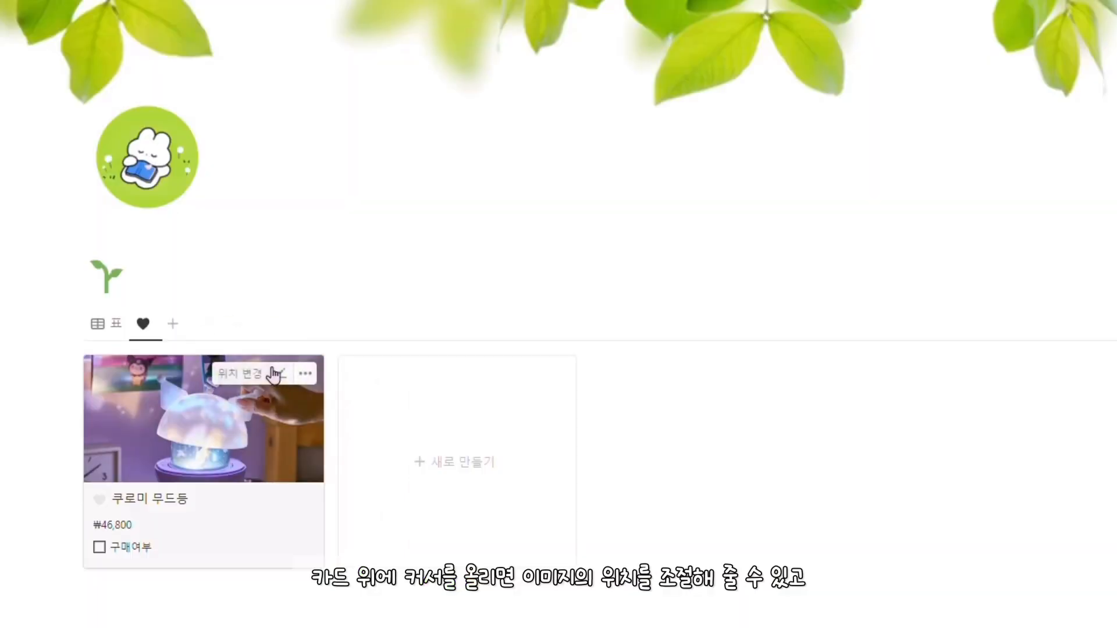
left_click(273, 375)
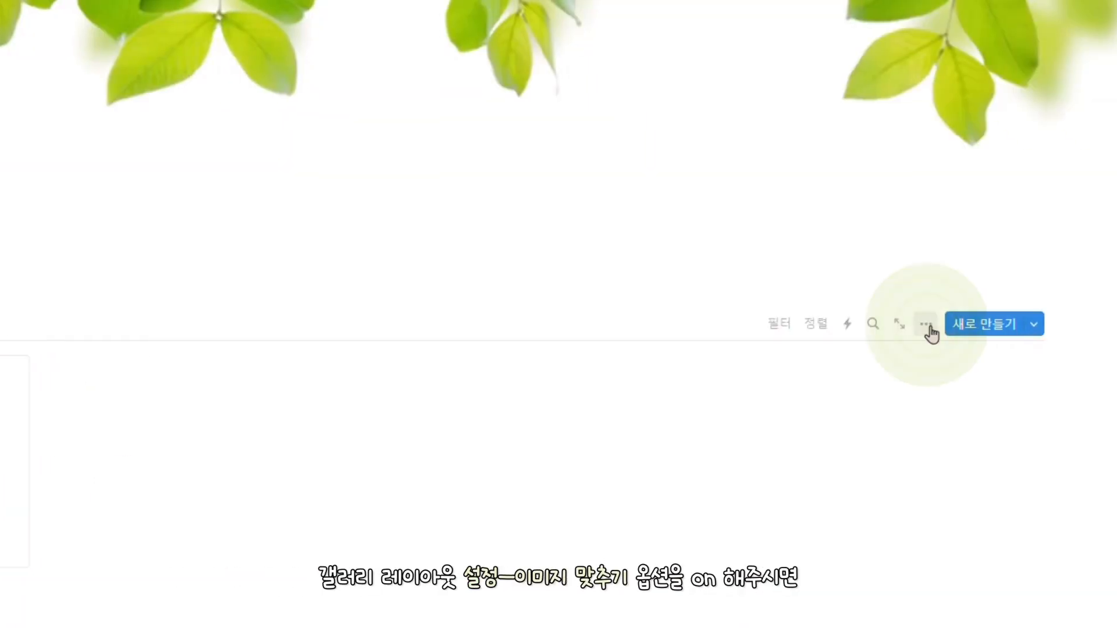
Turn on 이미지 맞추기 in the gallery view's layout settings.
left_click(926, 327)
left_click(977, 369)
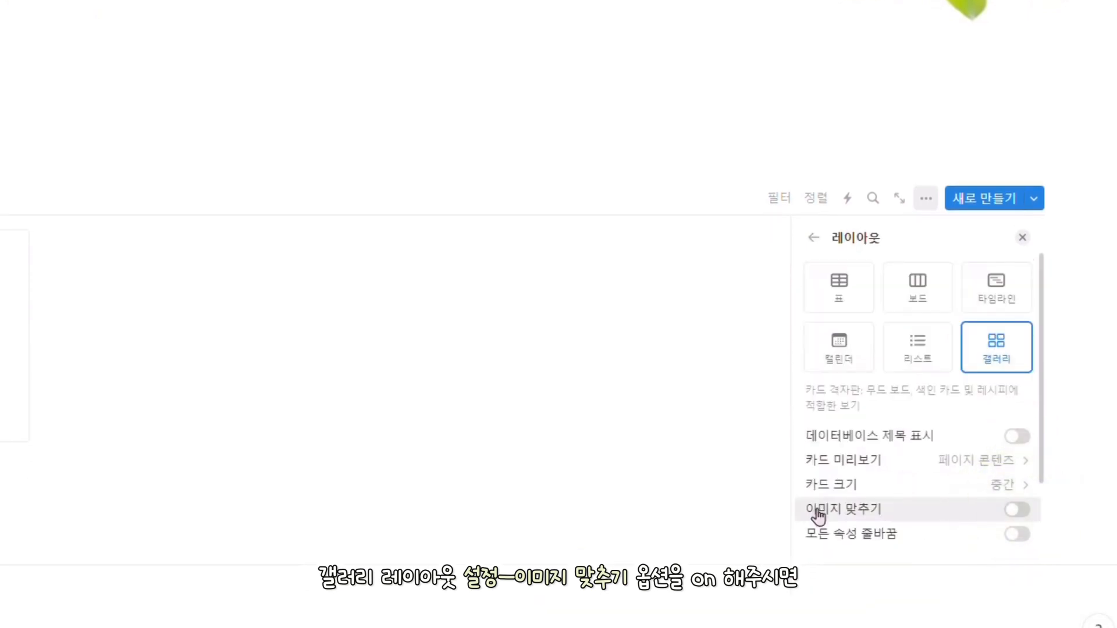
left_click(819, 515)
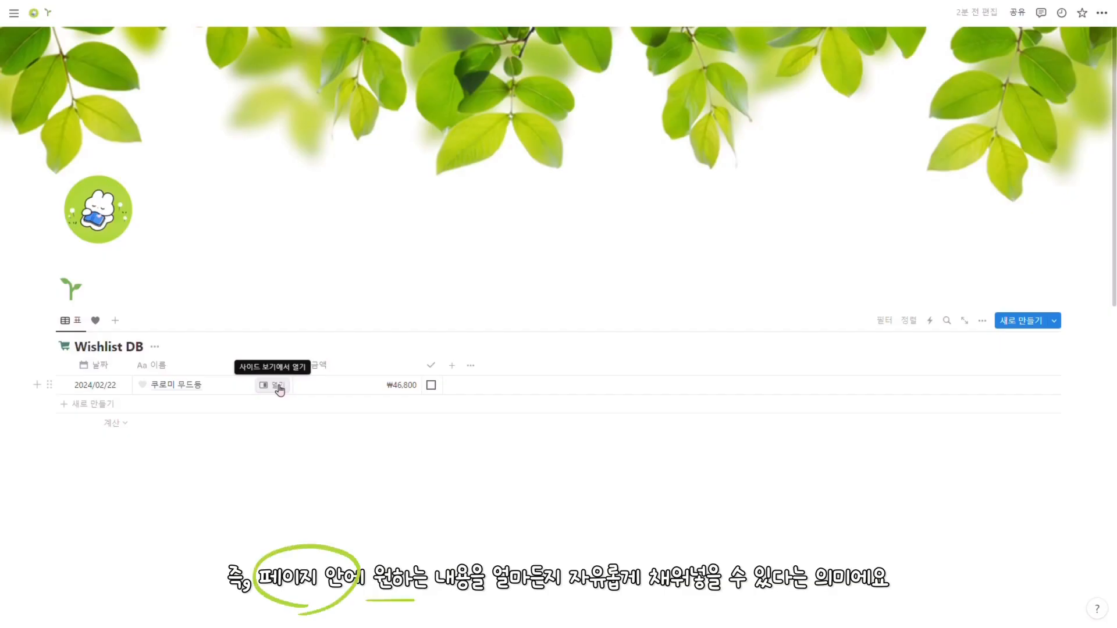
Add the product link to the 쿠로미 무드등 page as a bookmark and open that bookmark from the item's gallery card.
left_click(278, 391)
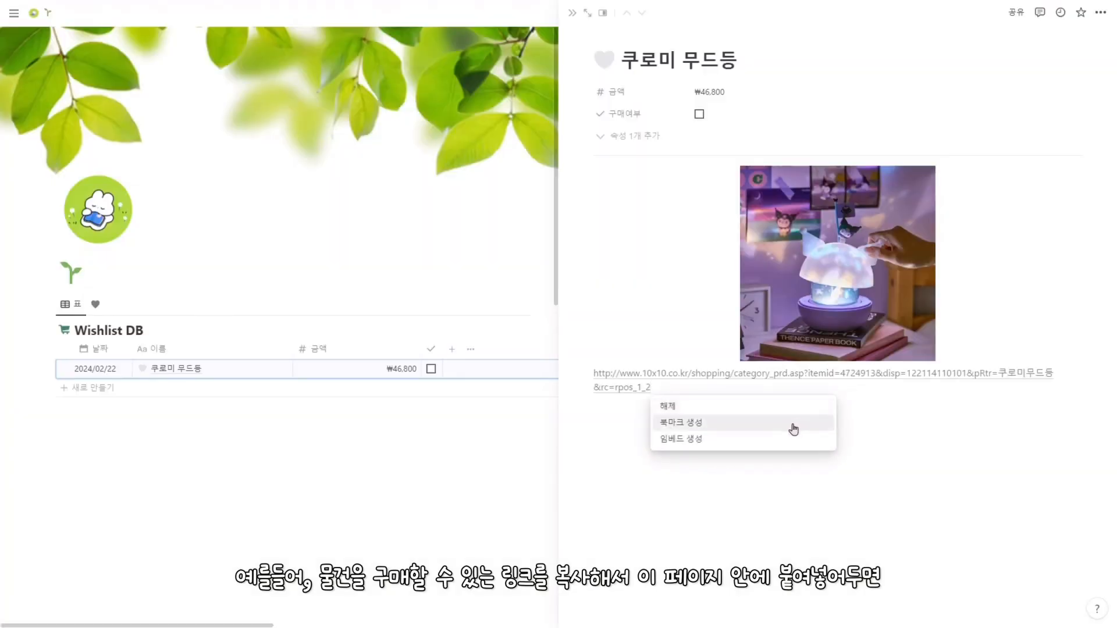
left_click(793, 428)
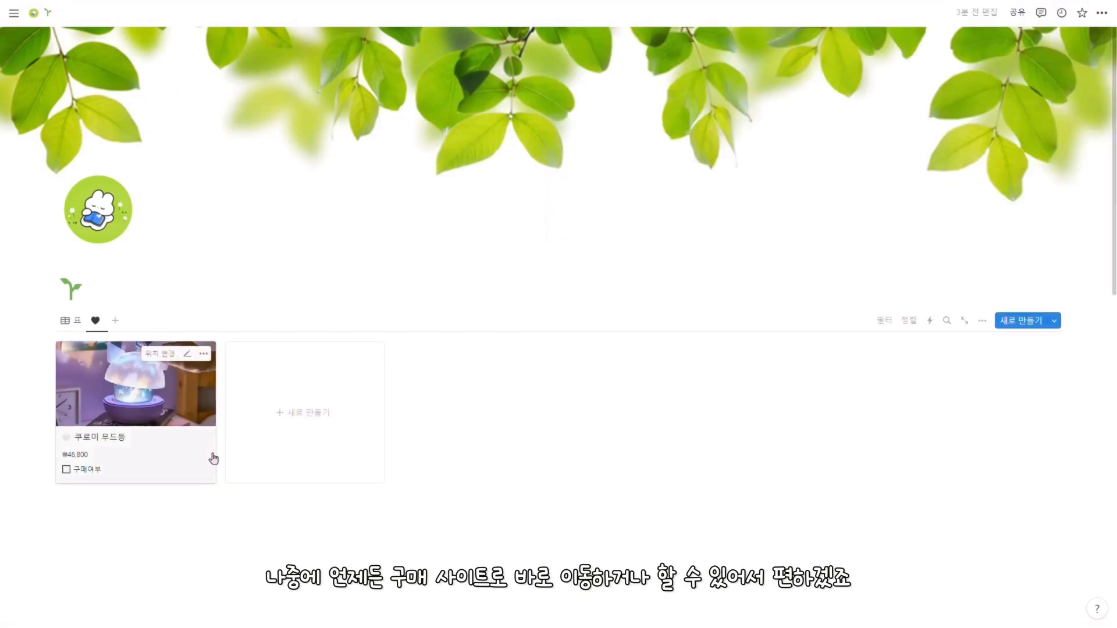
left_click(212, 456)
left_click(671, 369)
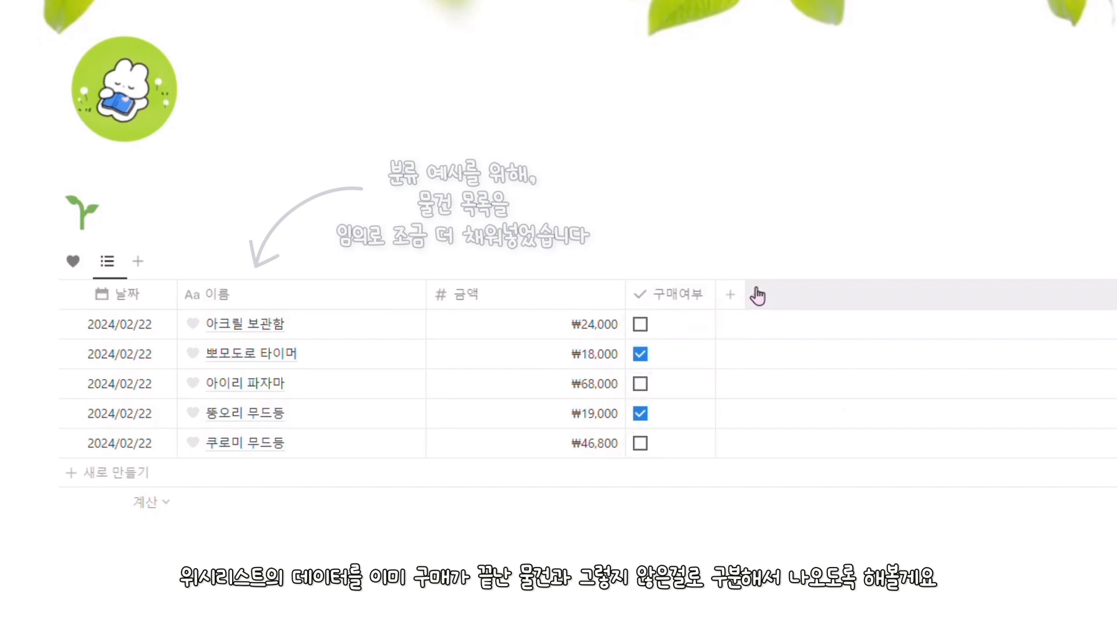
Sort the wishlist table by 구매여부 in ascending order.
left_click(696, 301)
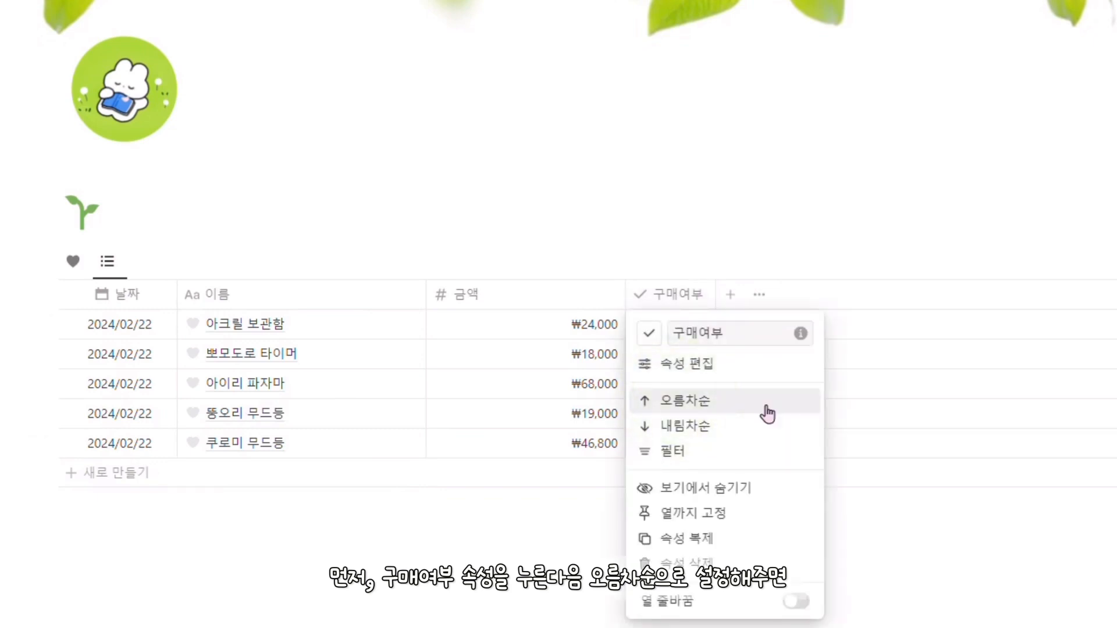
left_click(768, 414)
left_click(809, 590)
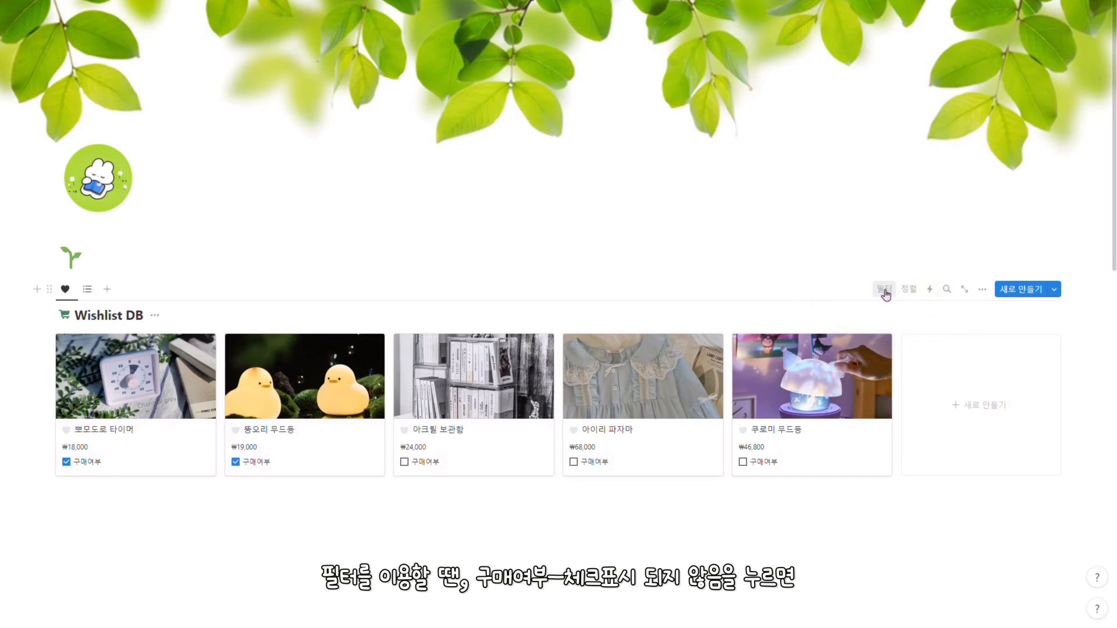
Filter the wishlist gallery by 구매여부 with the condition 체크 표시되지 않음.
left_click(884, 291)
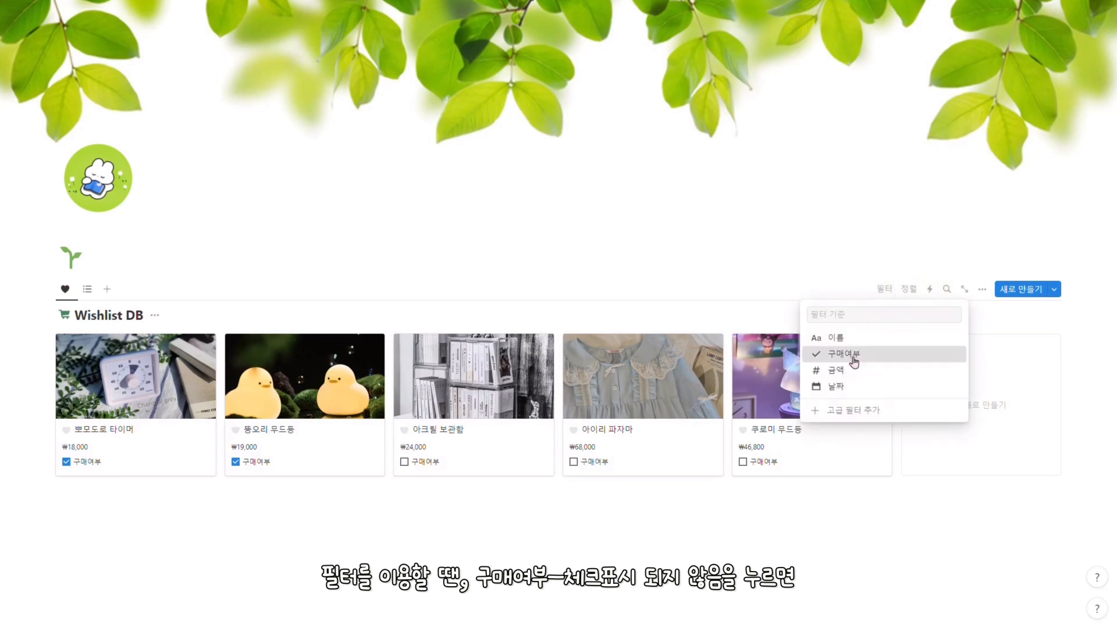
left_click(854, 354)
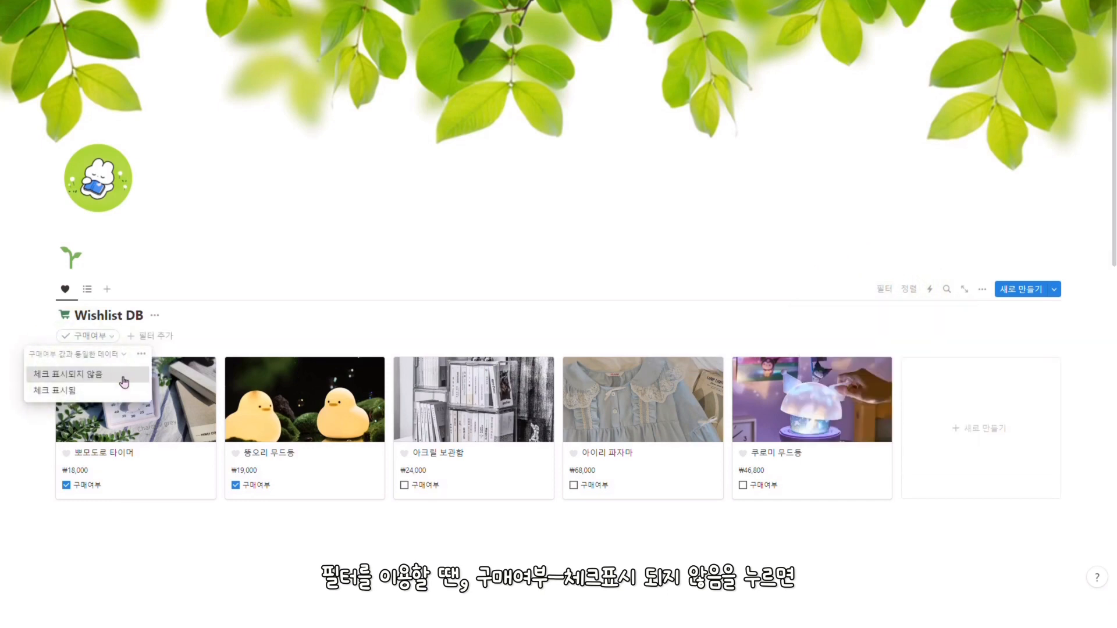
left_click(124, 382)
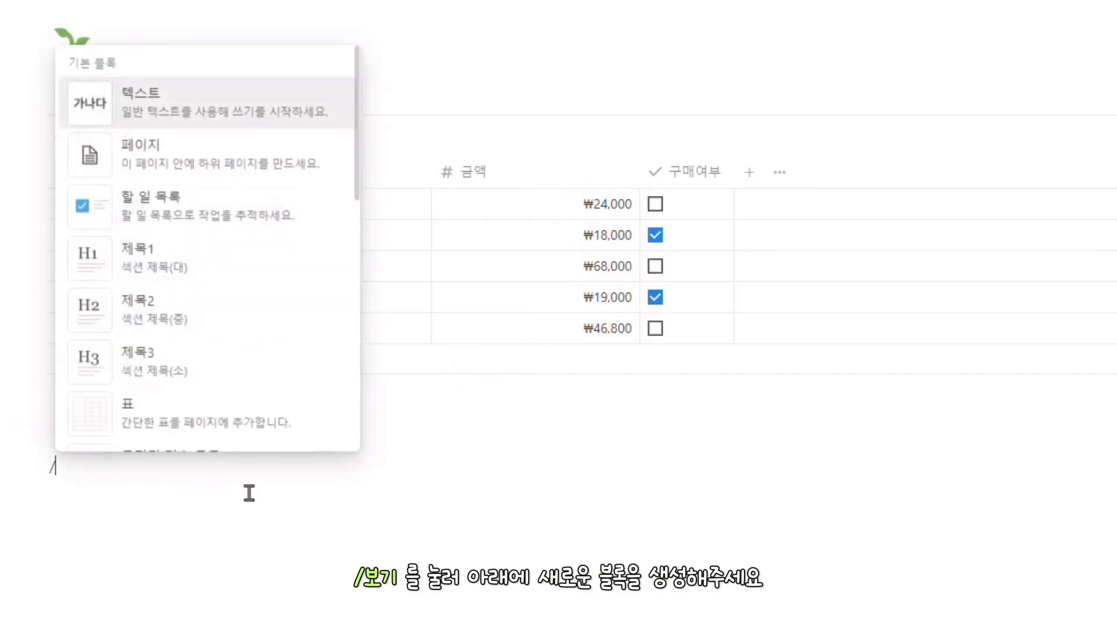
Insert a database view block below the wishlist table by finding it with the term 보기.
type("보기")
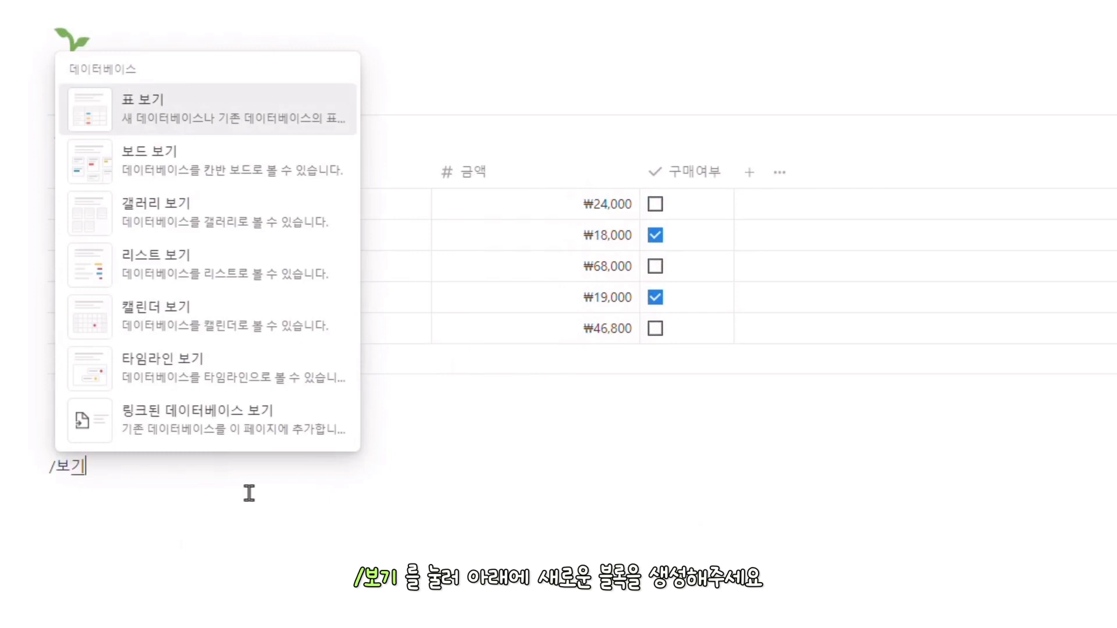
key("Return")
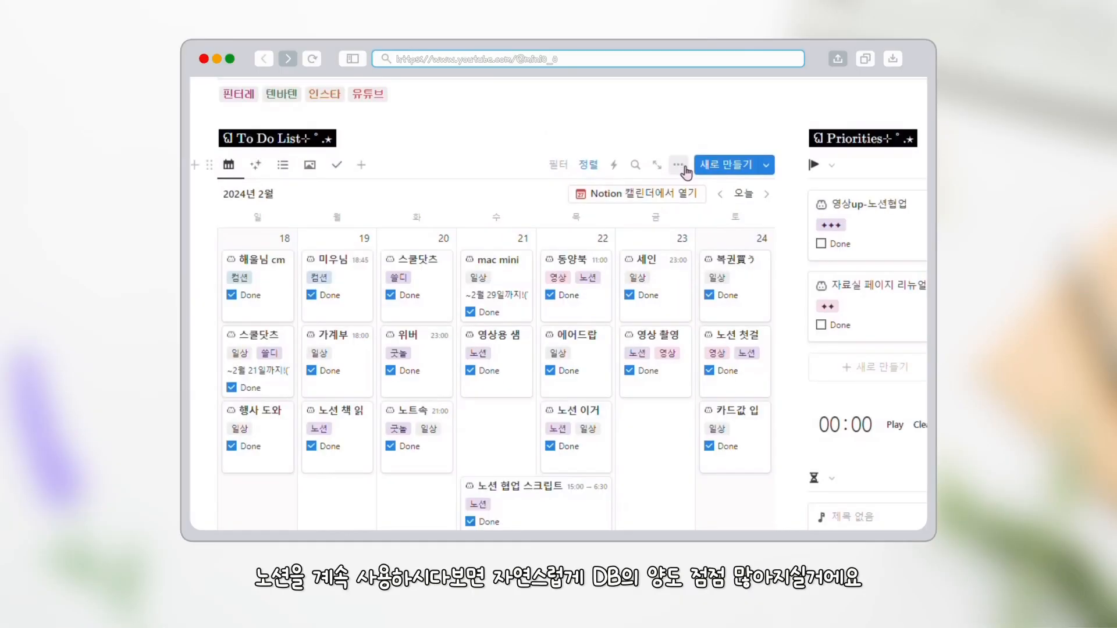
Open the To Do List view's database source selection and search for habit.
left_click(678, 165)
left_click(757, 256)
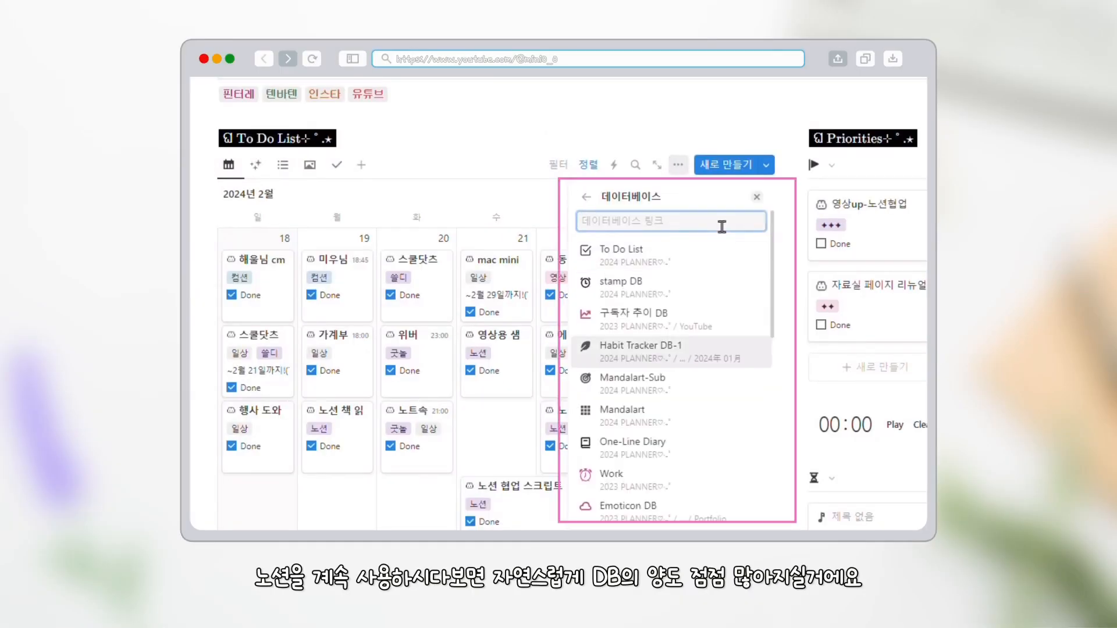
type("habit")
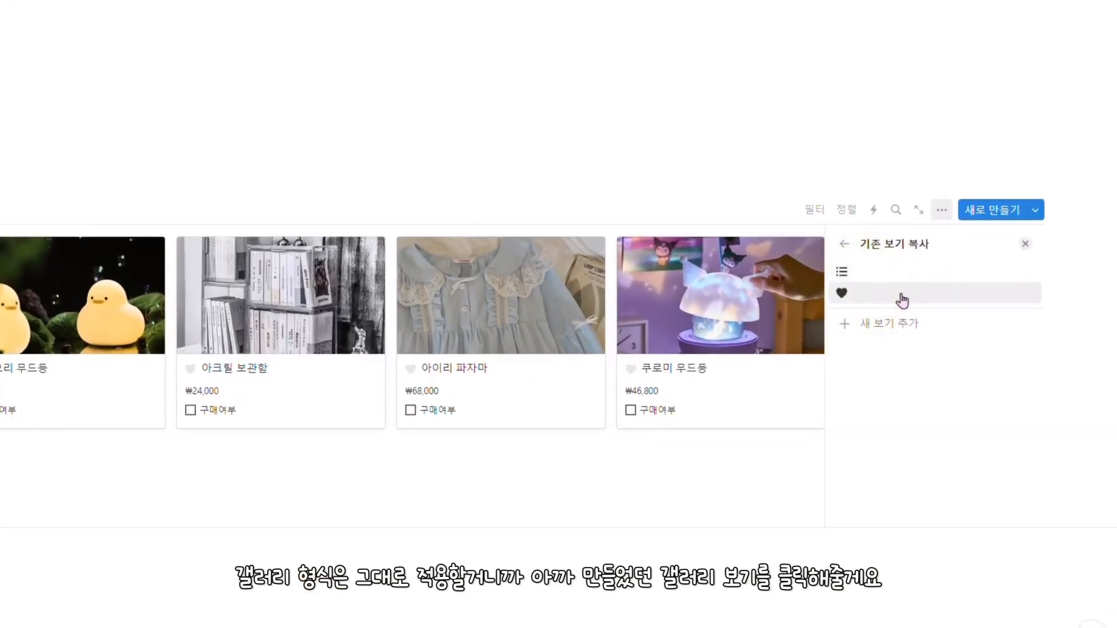
Copy the existing heart-icon gallery view of Wishlist DB into the new view block.
left_click(902, 301)
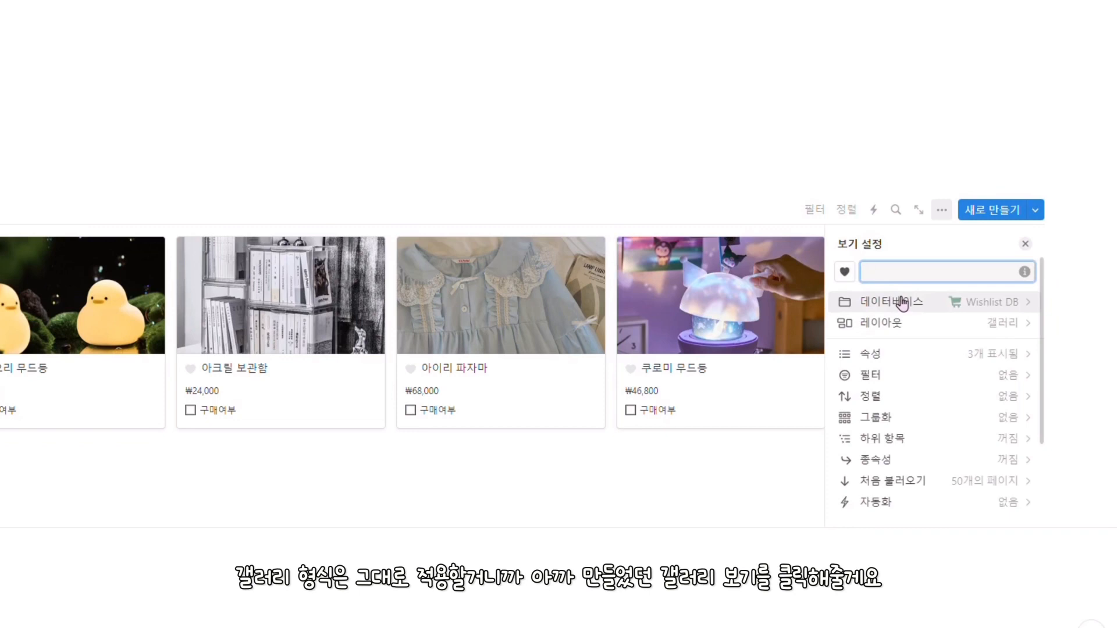
Filter the new gallery view by 구매여부 with the condition 체크 표시됨.
left_click(894, 376)
left_click(900, 331)
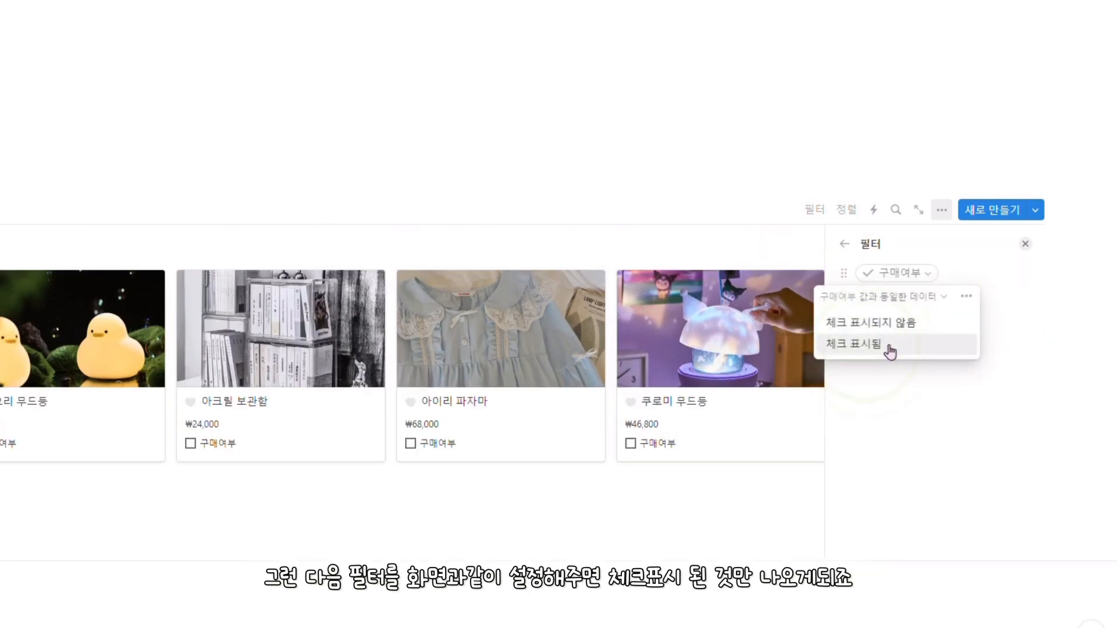
left_click(892, 351)
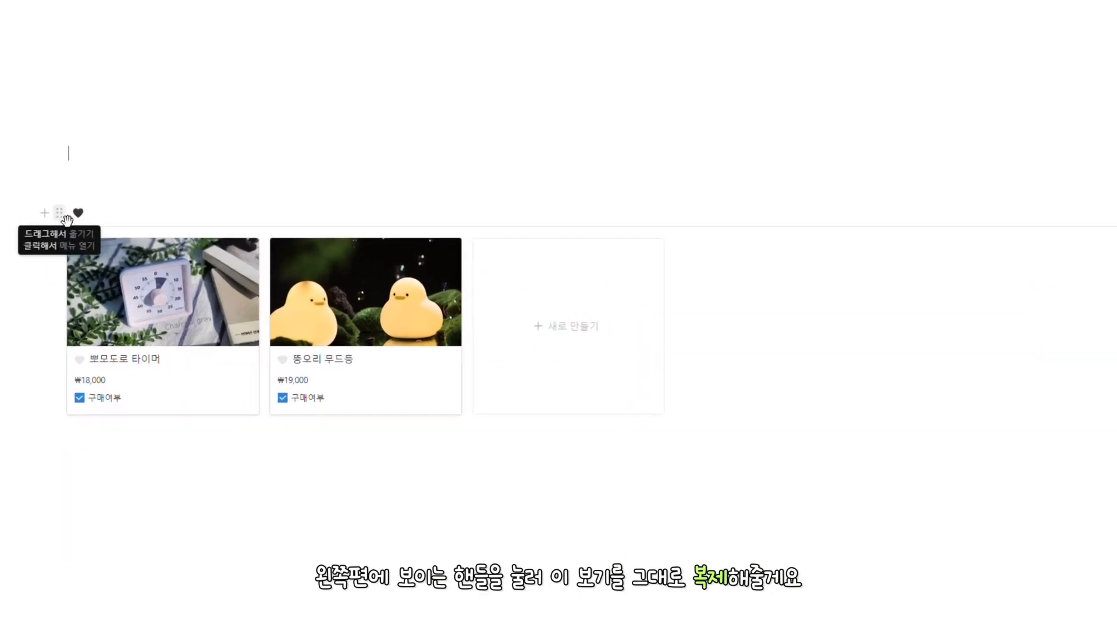
Duplicate the filtered gallery view block and set the copy's 구매여부 filter to 체크 표시되지 않음.
left_click(63, 215)
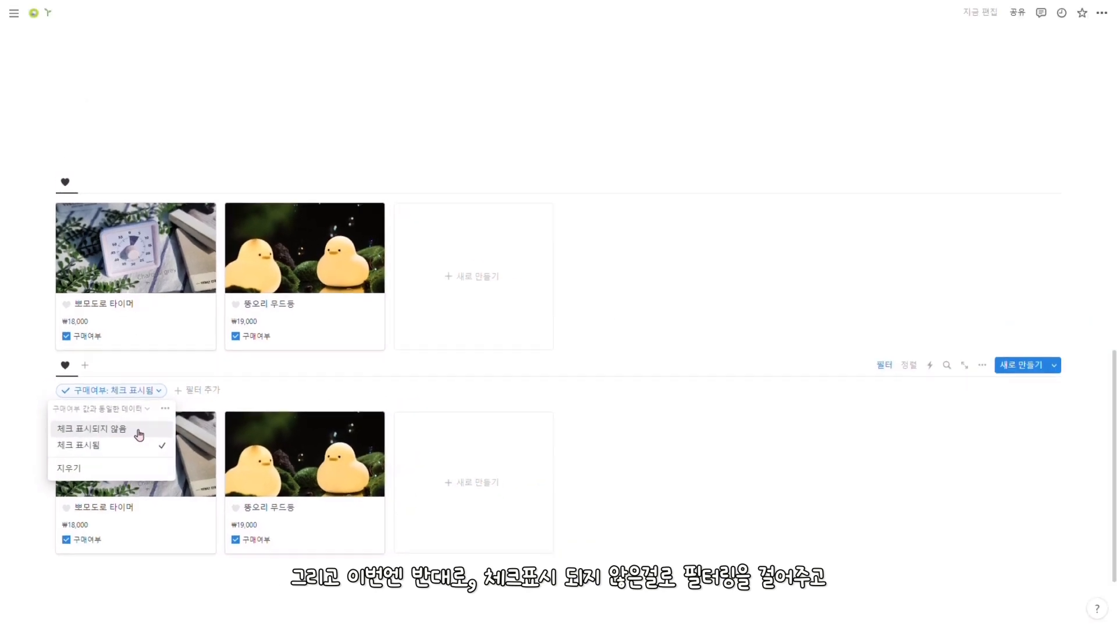
left_click(139, 431)
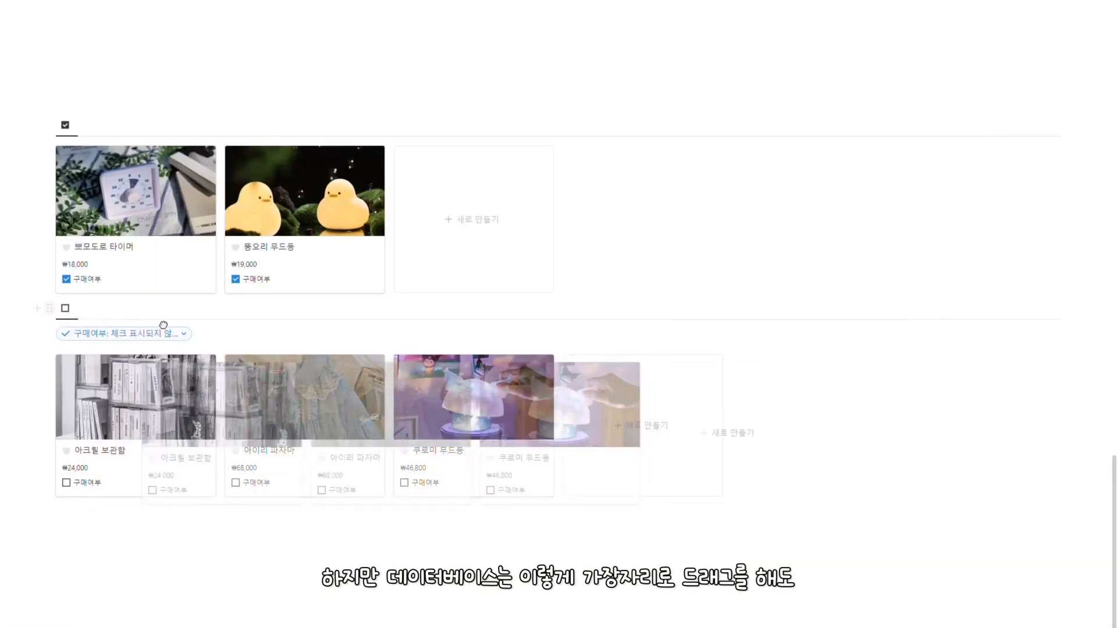
Try to place the unpurchased-items gallery directly beside the purchased-items gallery.
mouse_move(523, 305)
left_mouse_down()
mouse_move(749, 304)
mouse_move(1086, 202)
mouse_move(1032, 192)
mouse_move(983, 146)
left_mouse_up()
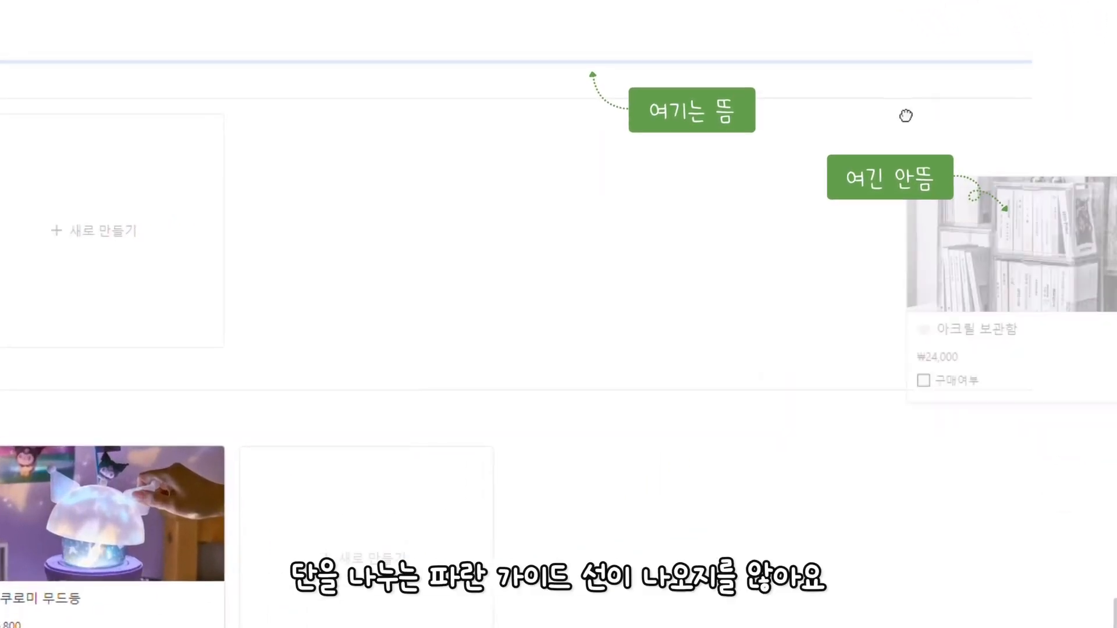
left_click_drag(906, 115, 1023, 269)
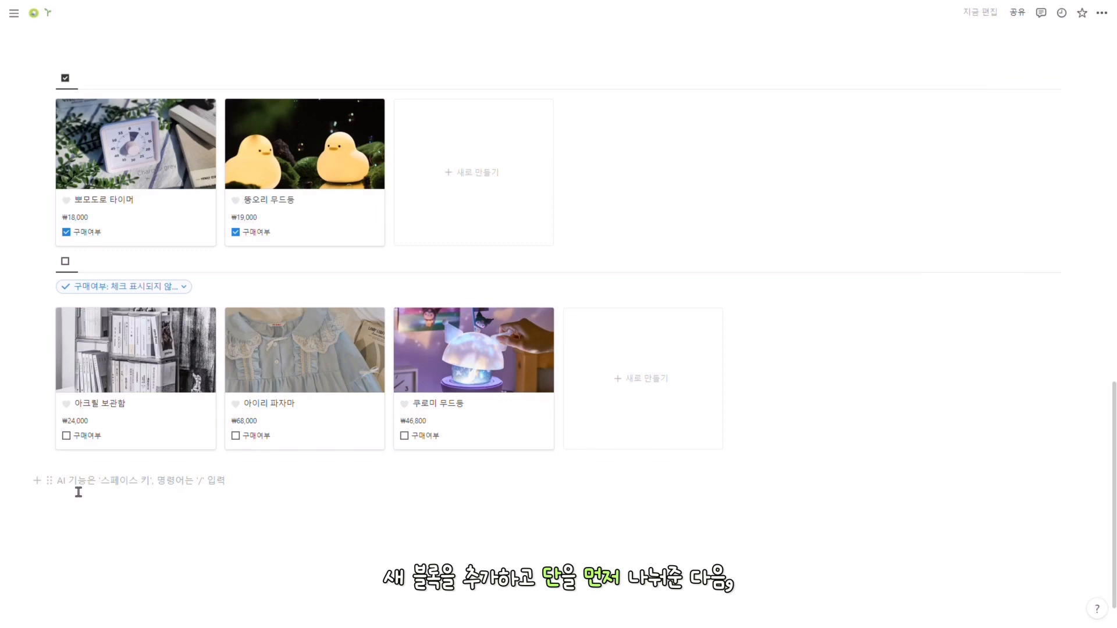
Add a 2개의 열 block below the galleries and place the purchased gallery in its first column and the unpurchased gallery in its second.
type("/2")
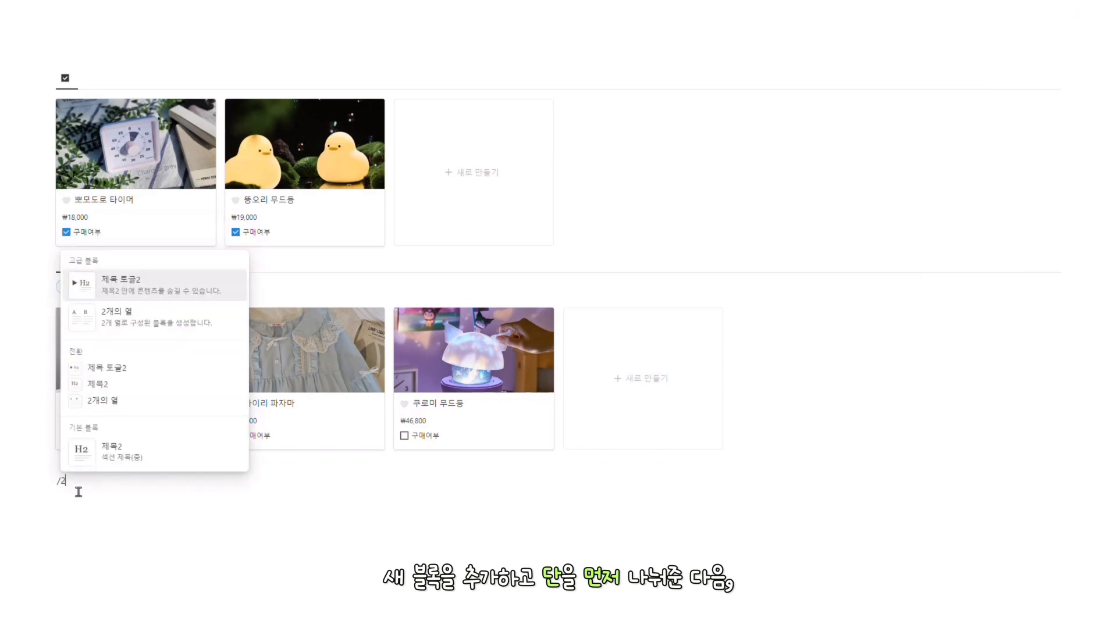
left_click(144, 404)
left_click_drag(97, 523, 811, 483)
left_click(285, 509)
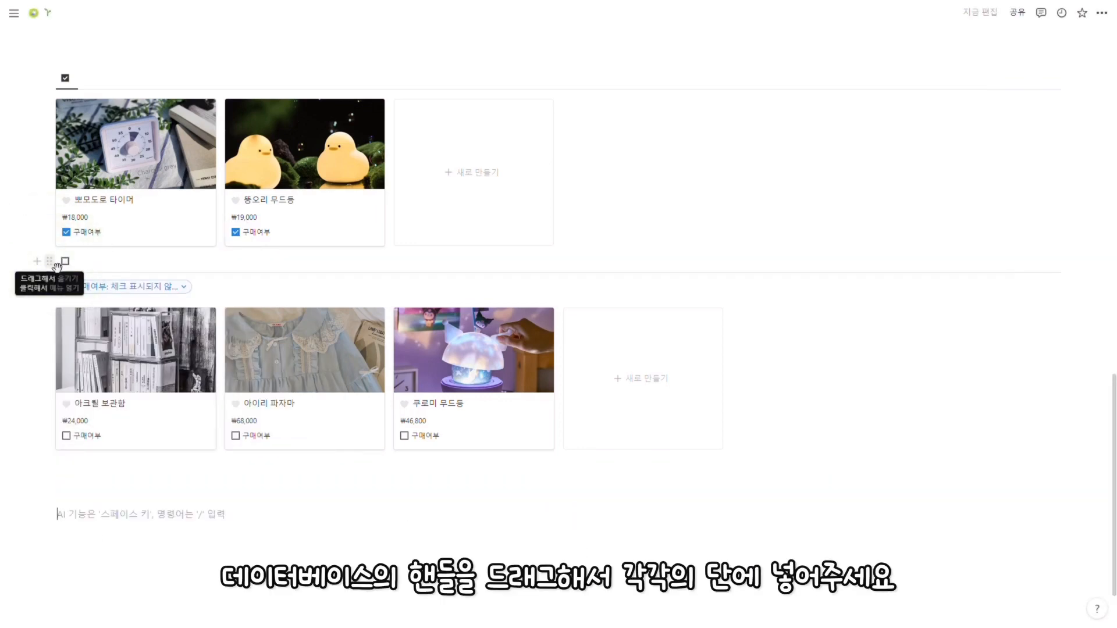
left_click_drag(51, 262, 682, 490)
left_click_drag(52, 111, 152, 324)
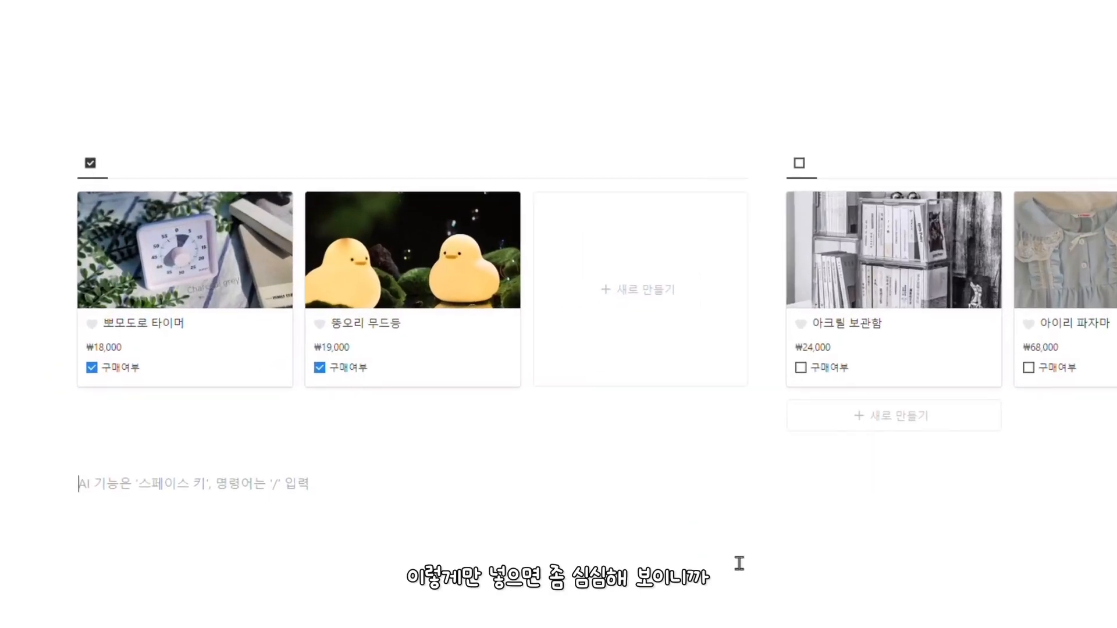
Write a Wishlist♡ text line with a green background and move it above the two-column gallery block.
type("Wishlist☆.°")
key("Return")
left_click(50, 468)
mouse_move(133, 552)
left_click(380, 627)
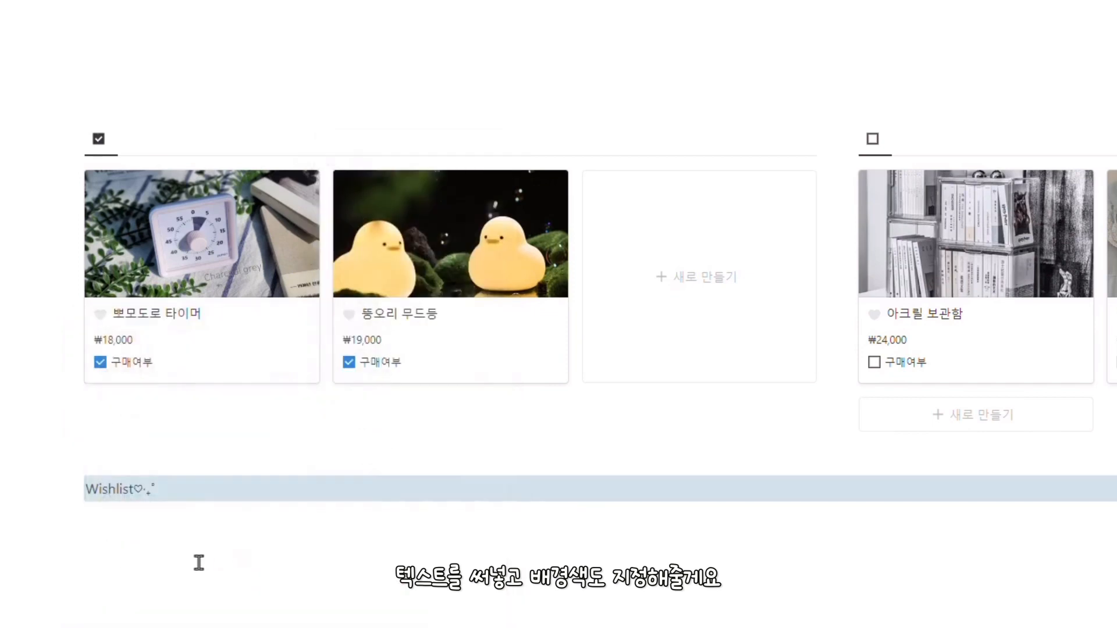
left_click(201, 562)
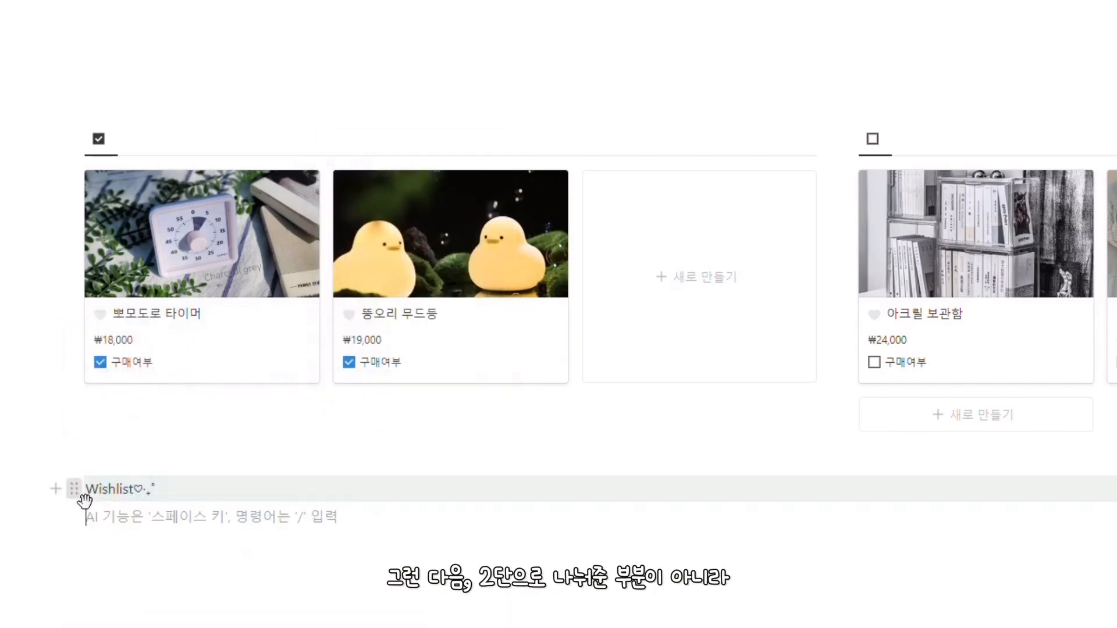
left_click_drag(78, 490, 760, 118)
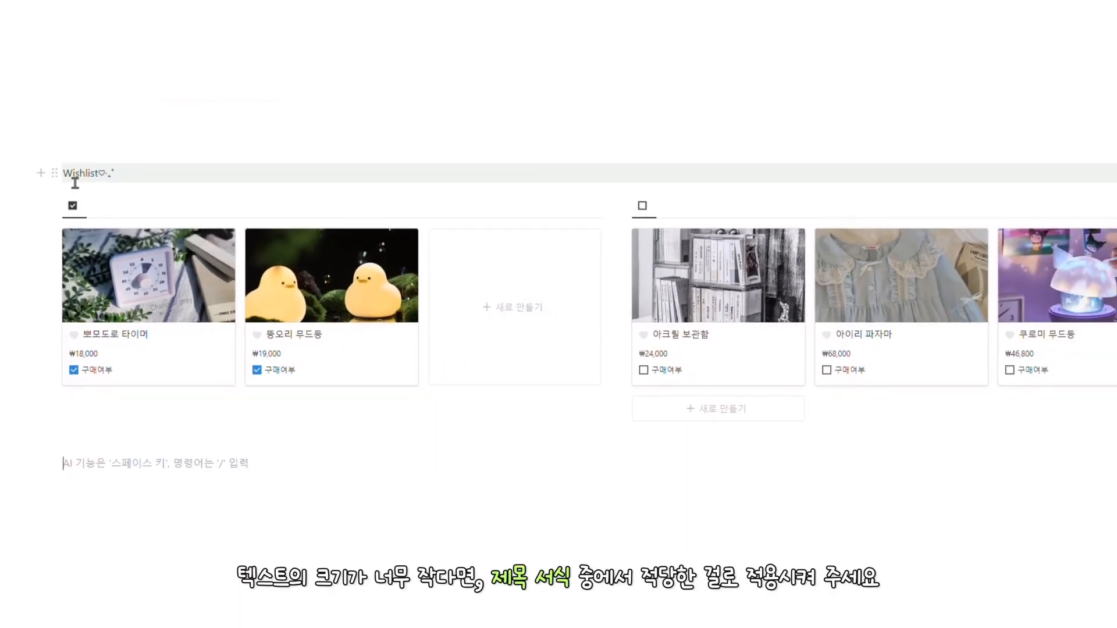
Convert the Wishlist♡ line to the 제목3 format and color its text green.
left_click(71, 127)
mouse_move(247, 84)
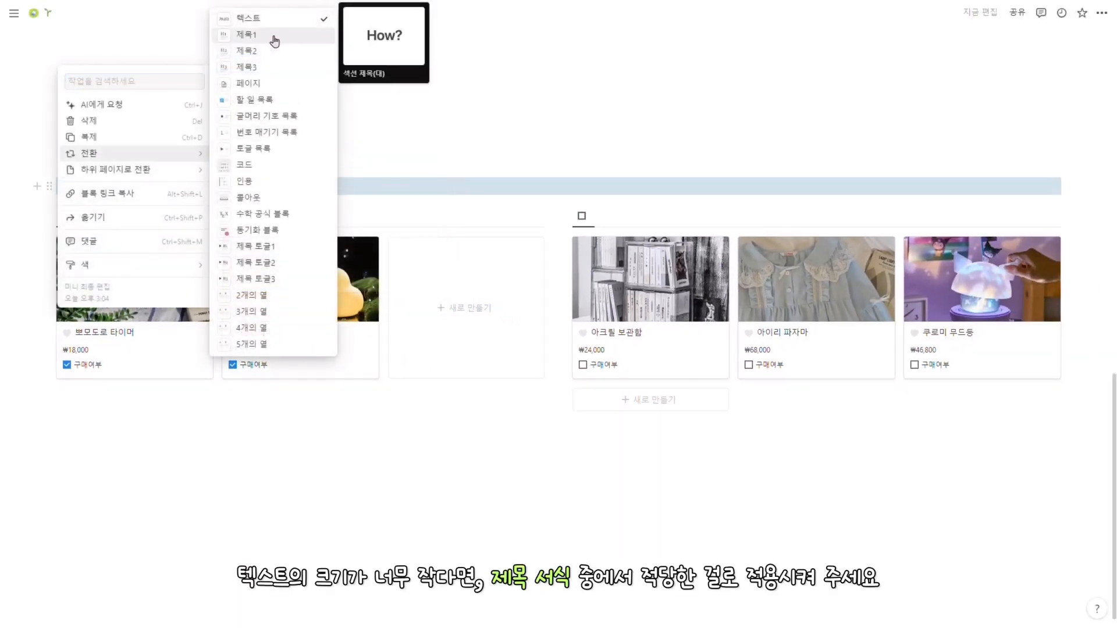
left_click(275, 41)
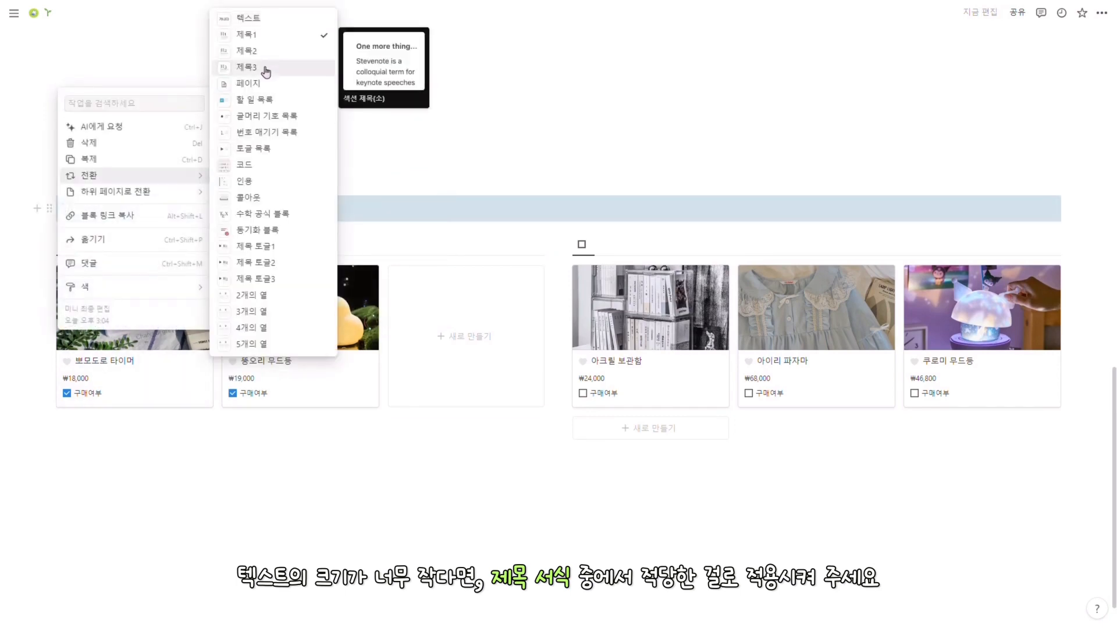
left_click(263, 68)
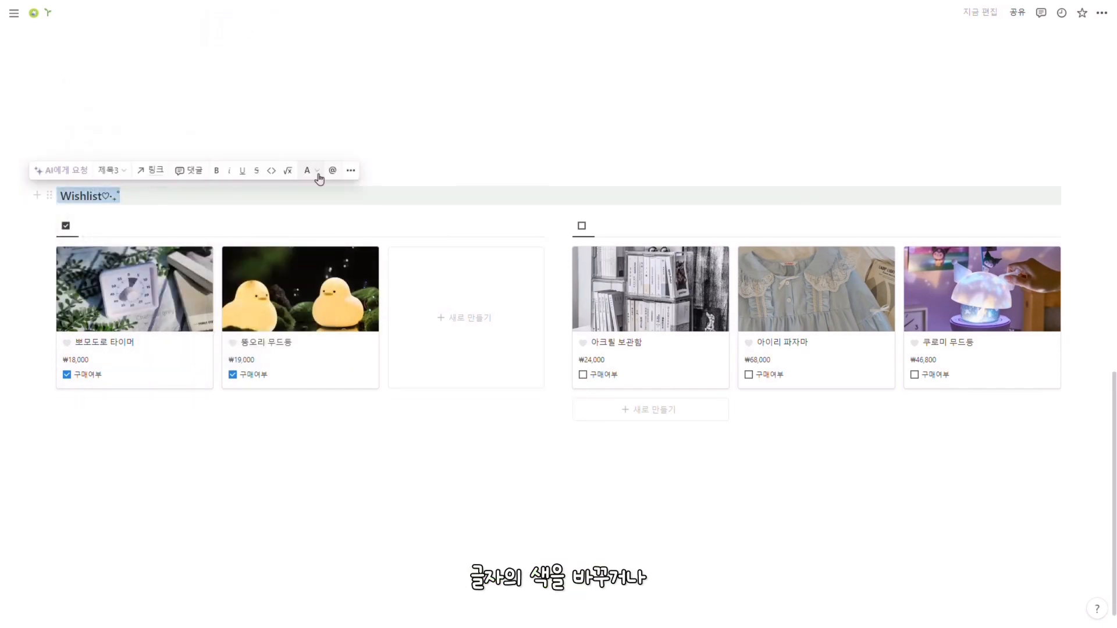
left_click(319, 174)
left_click(292, 326)
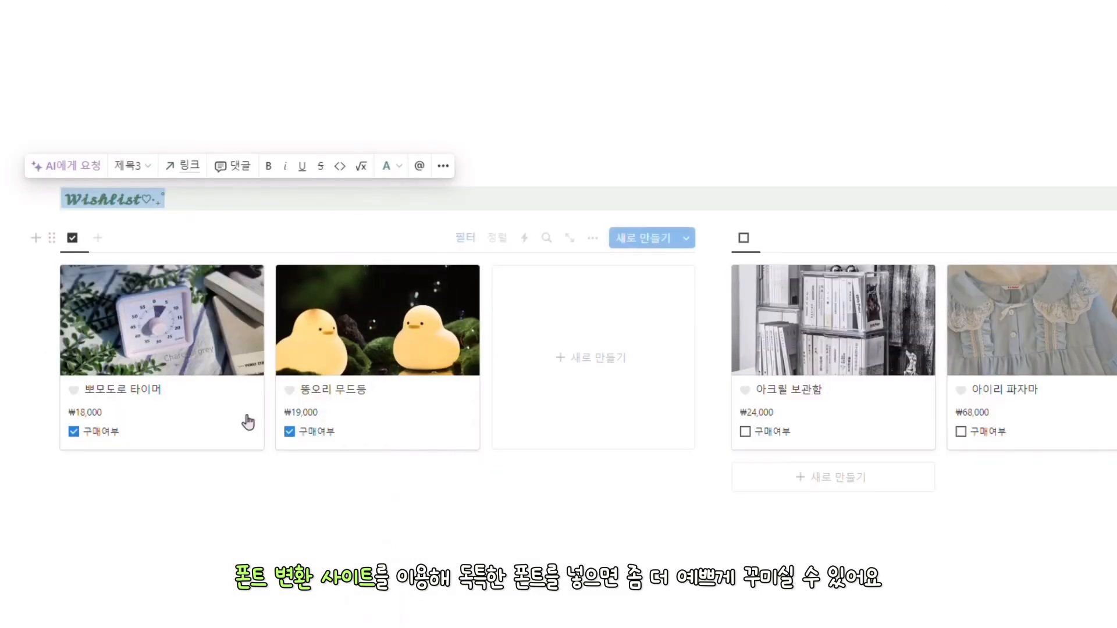
left_click(267, 550)
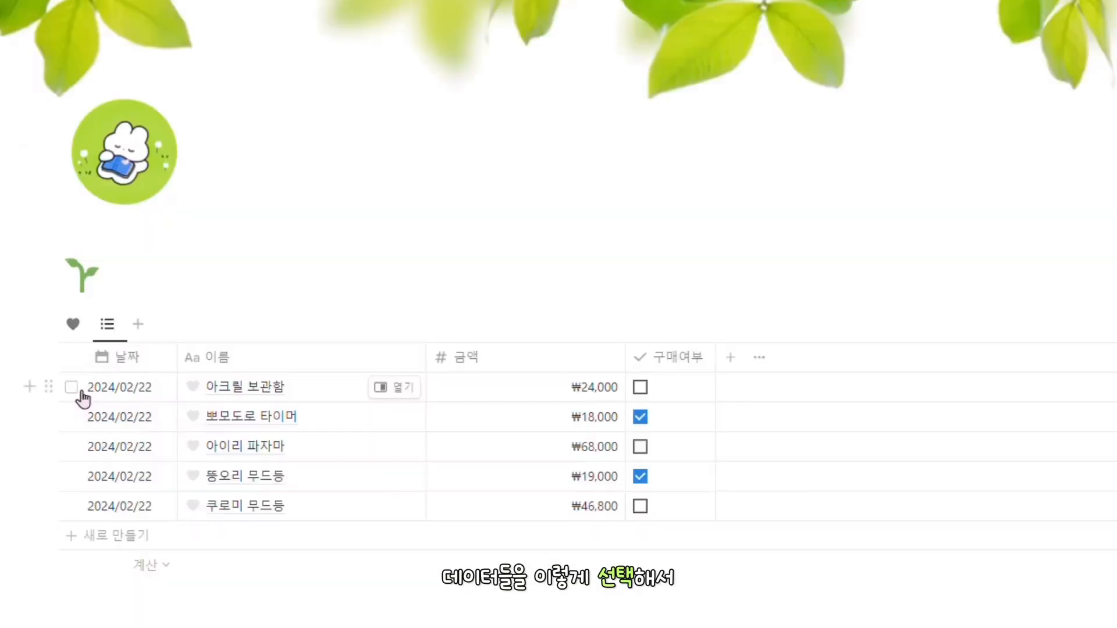
Bulk-edit the 아크릴 보관함, 아이리 파자마 and 쿠로미 무드등 rows: check 구매여부, apply green heart icons and set the date to 2024/02/24.
left_click(71, 386)
left_click(71, 446)
left_click(71, 506)
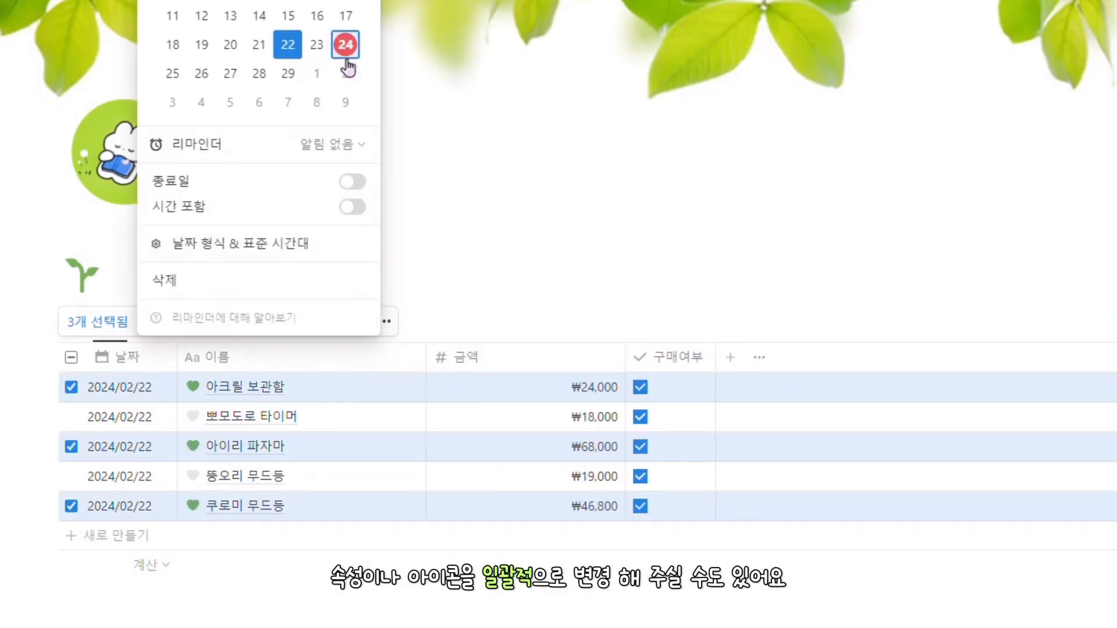
left_click(346, 45)
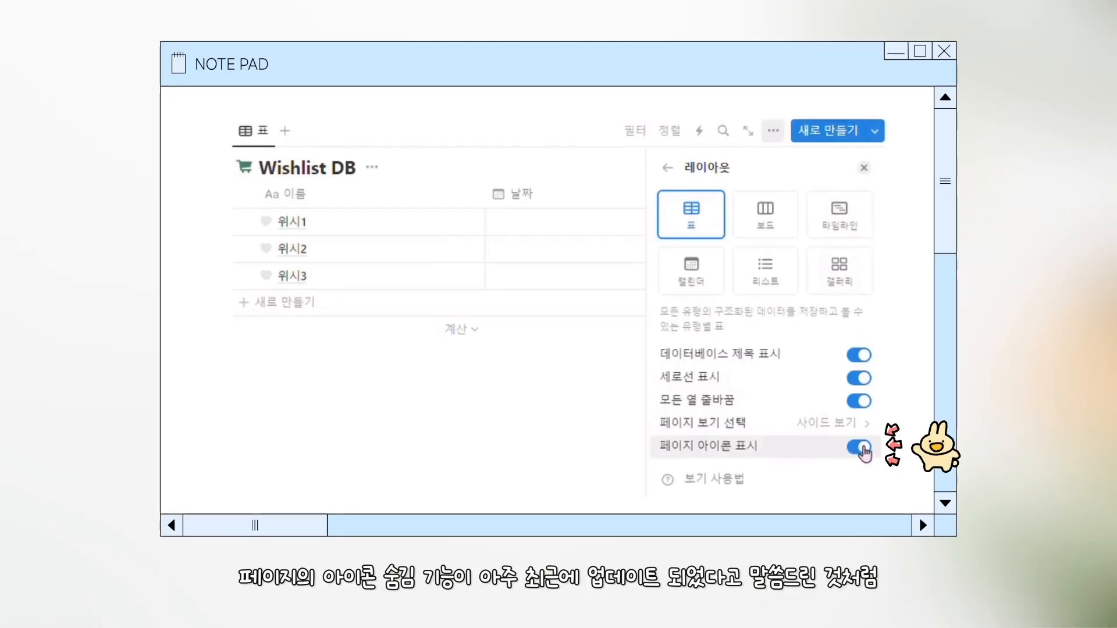
Turn off 페이지 아이콘 표시 in the layout settings of the Wishlist DB table view.
left_click(863, 448)
left_click(865, 450)
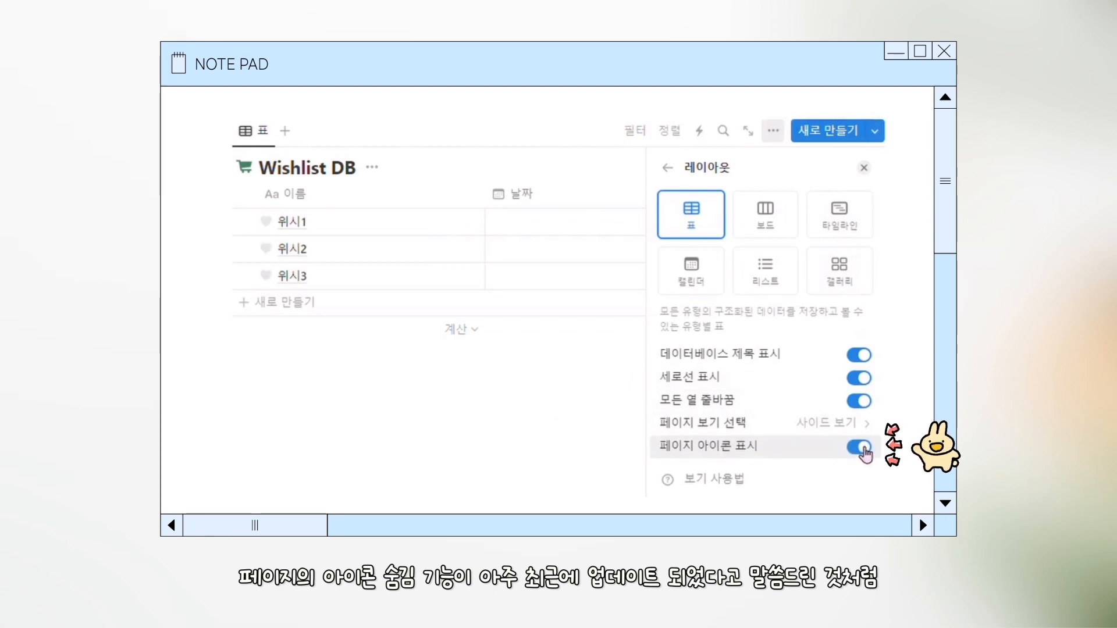
left_click(865, 451)
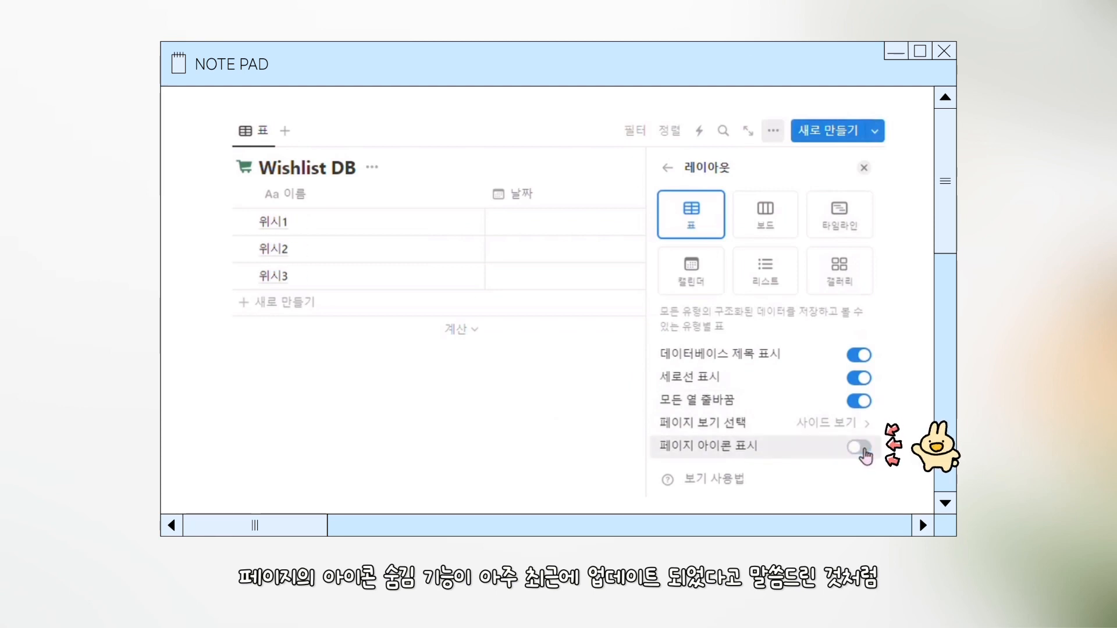